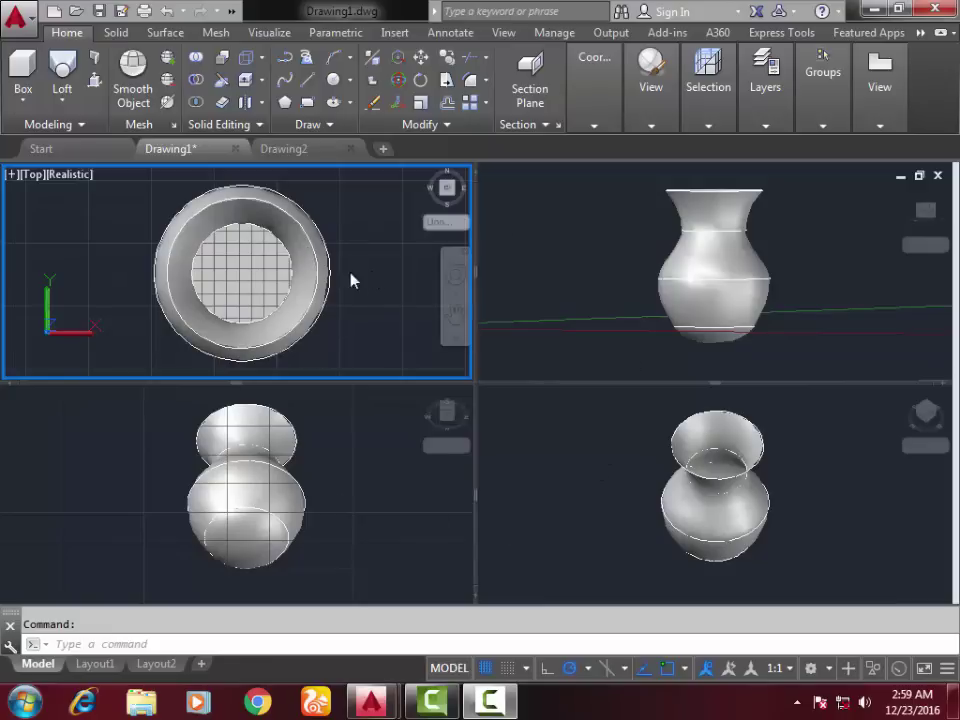
In Drawing2, set SW Isometric view and draw a radius 2 circle
click(285, 149)
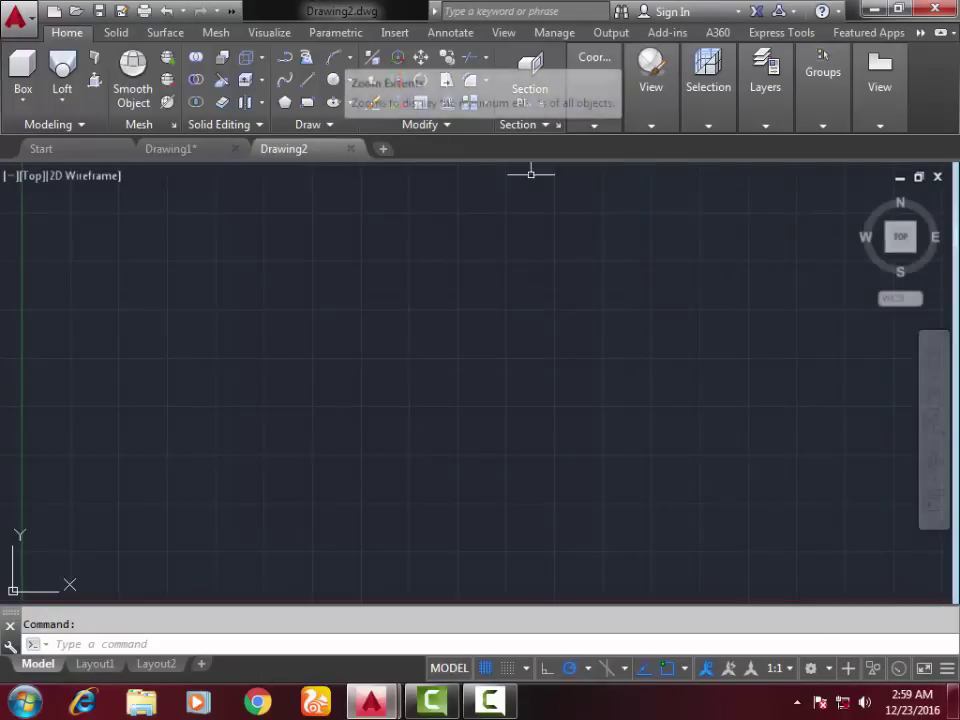
click(862, 199)
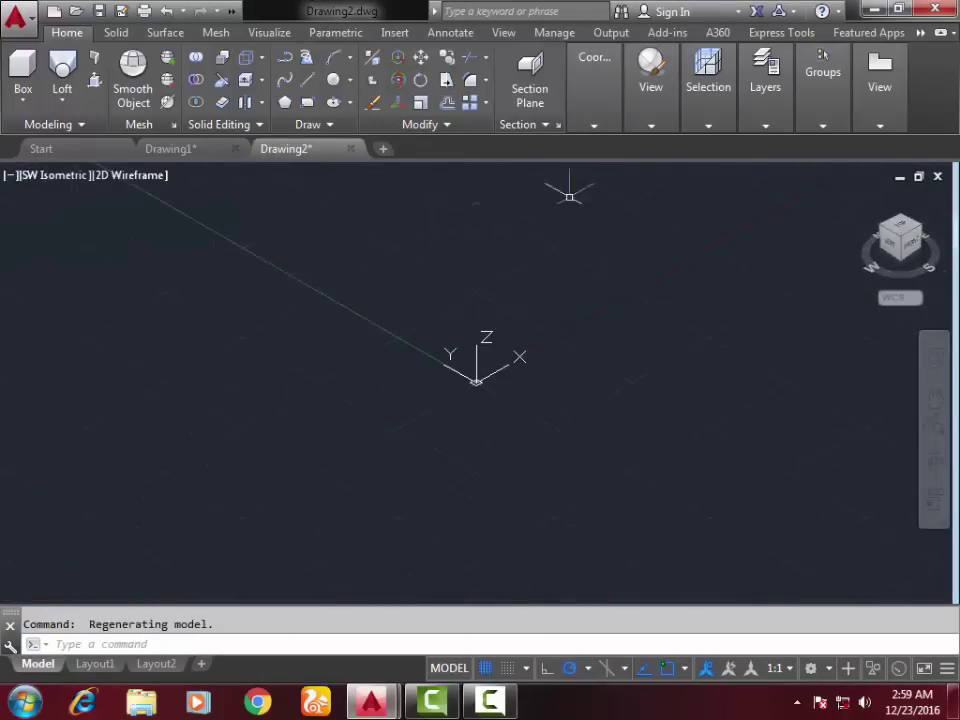
click(333, 80)
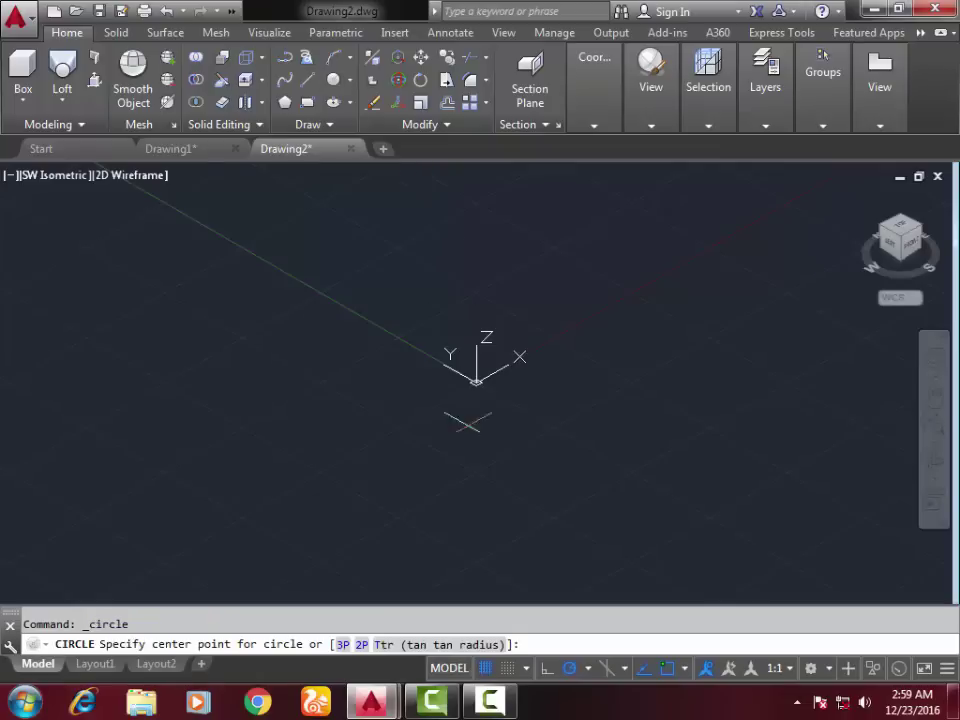
click(452, 490)
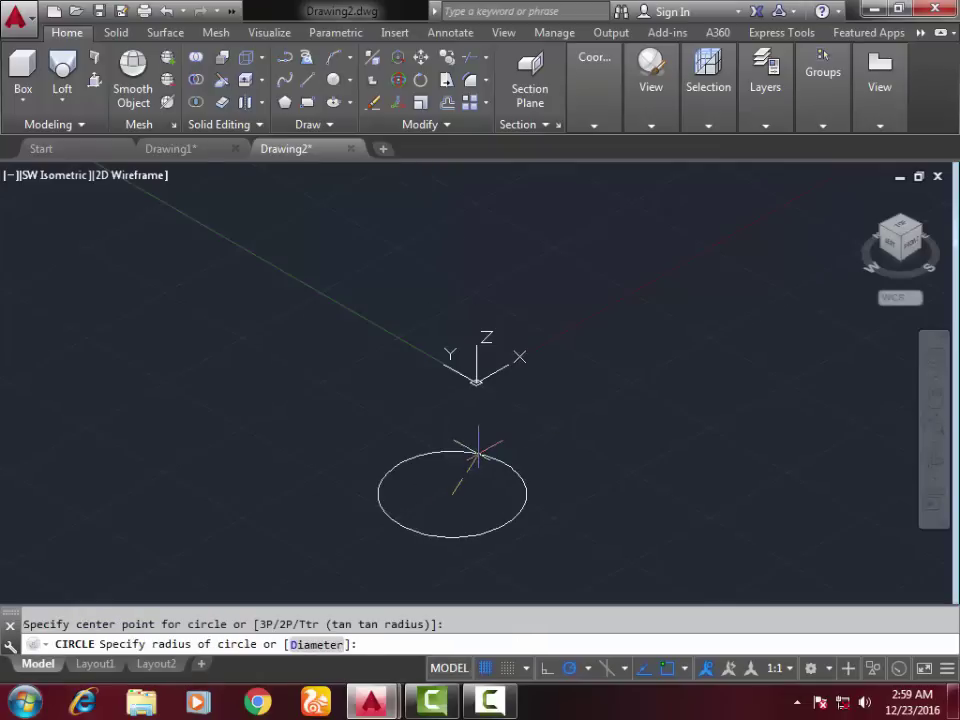
text(2)
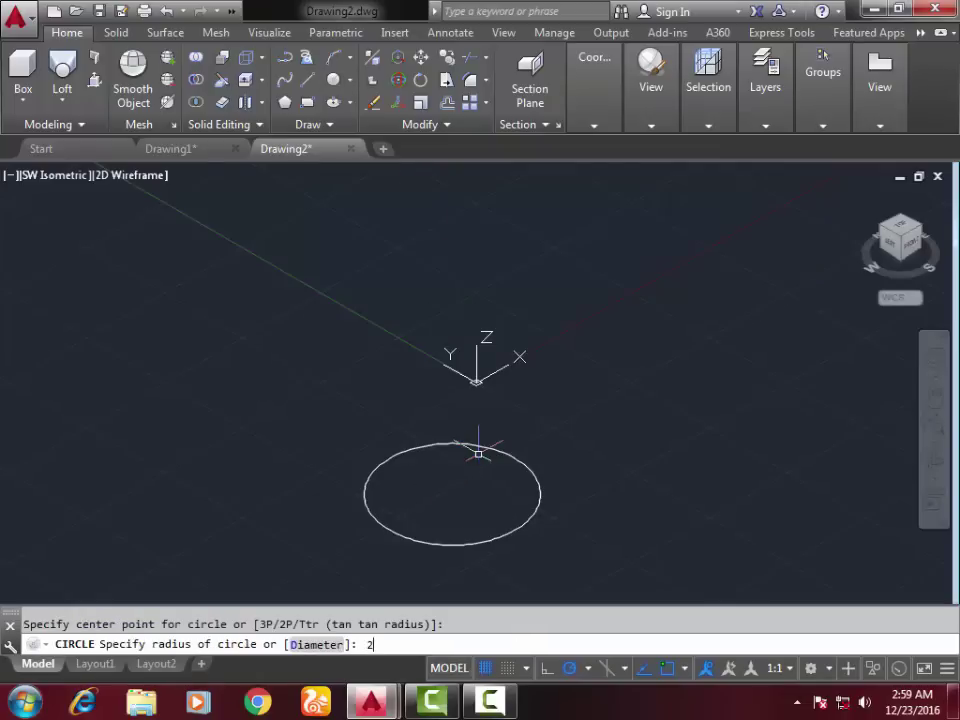
key(Return)
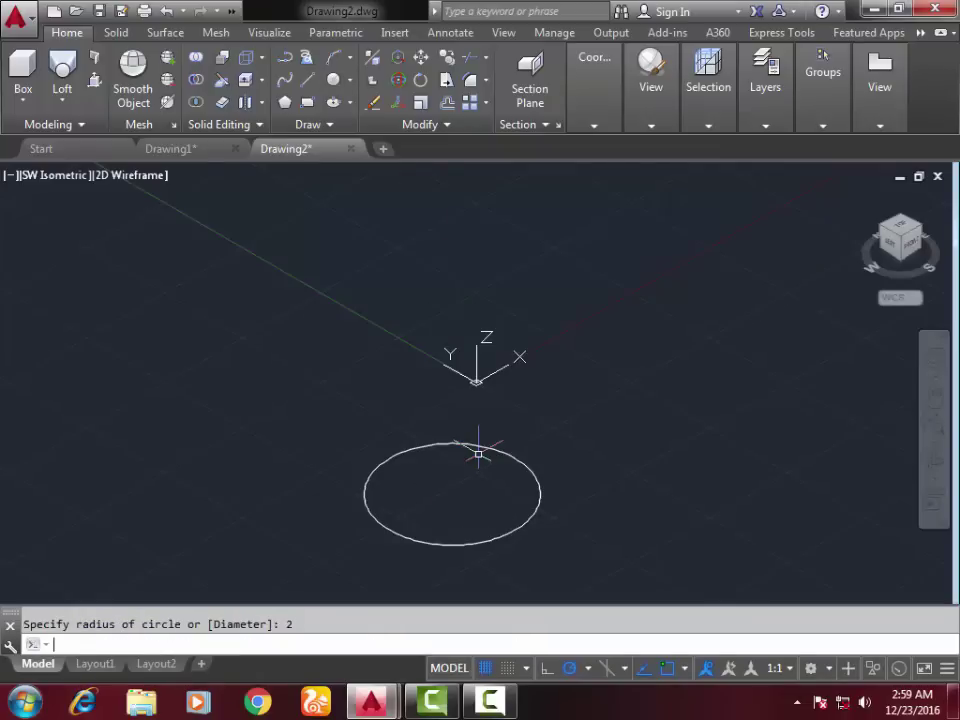
Draw three more circles on the same centre with radii 1.5, 2.5 and 3
click(335, 82)
click(452, 491)
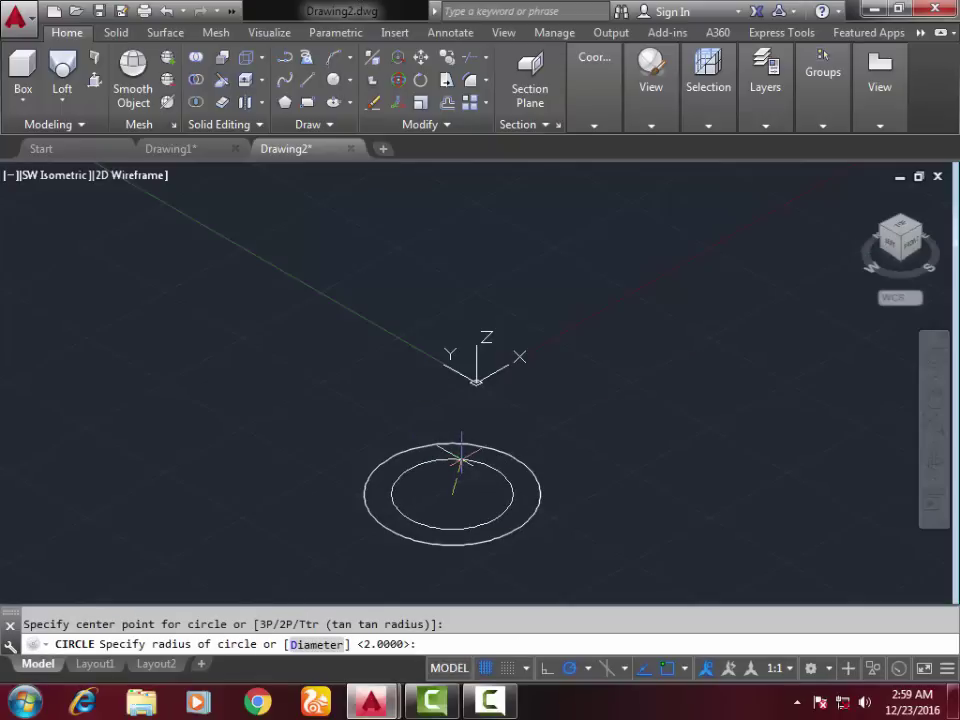
text(1.5)
key(Return)
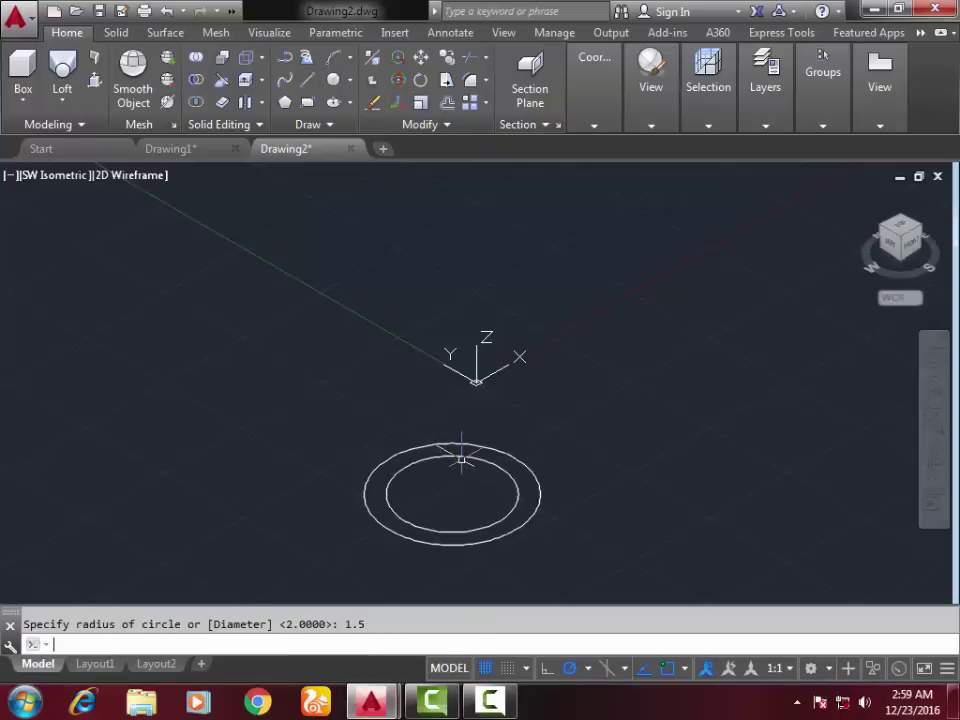
click(337, 80)
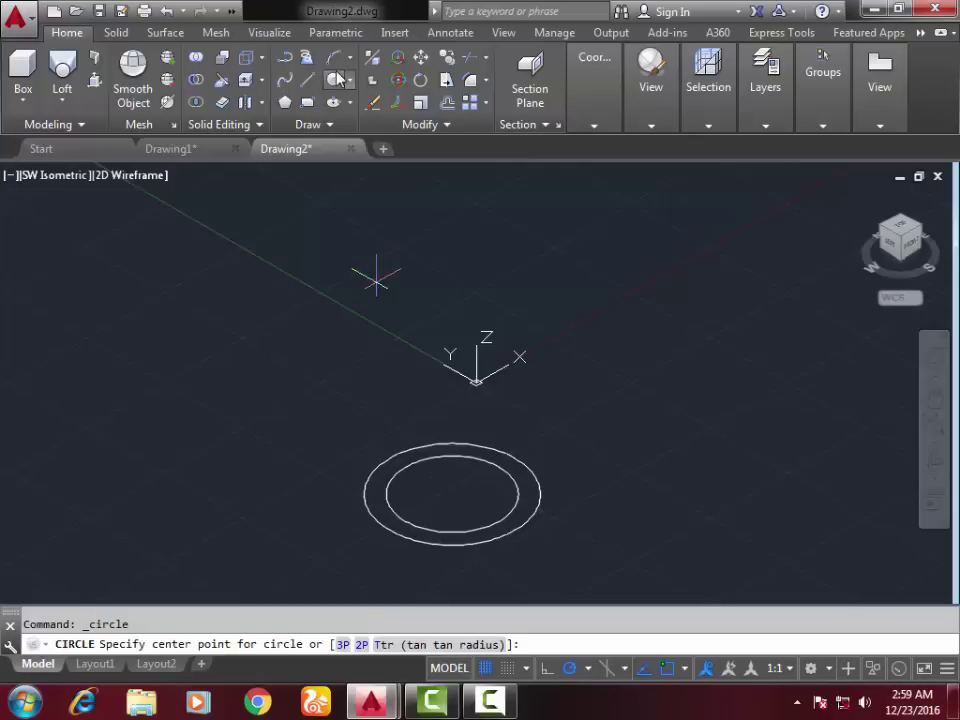
click(452, 494)
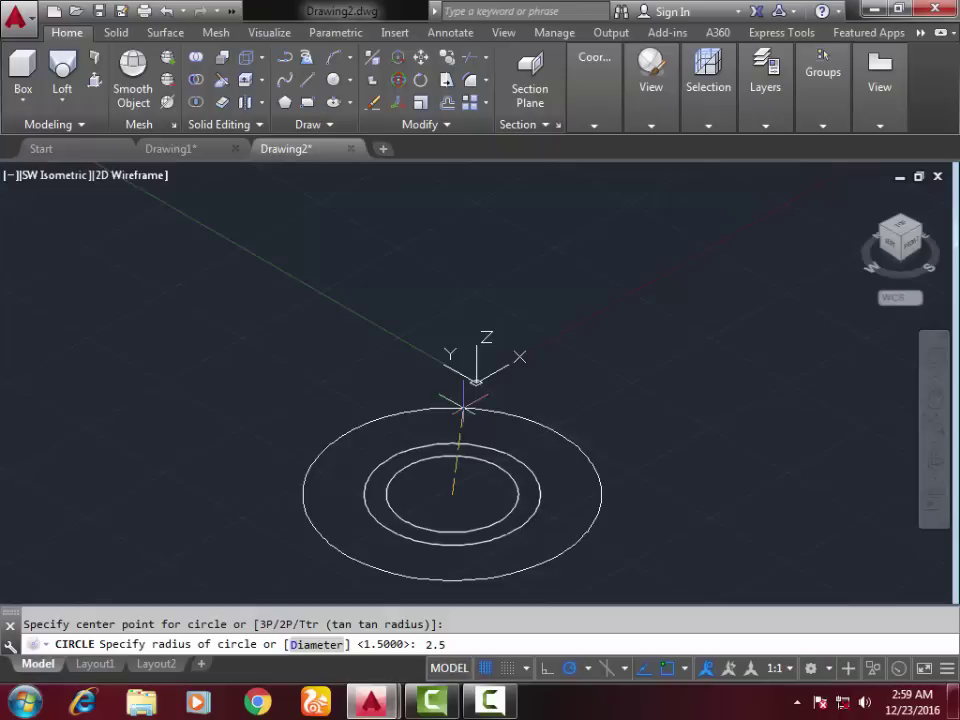
key(Return)
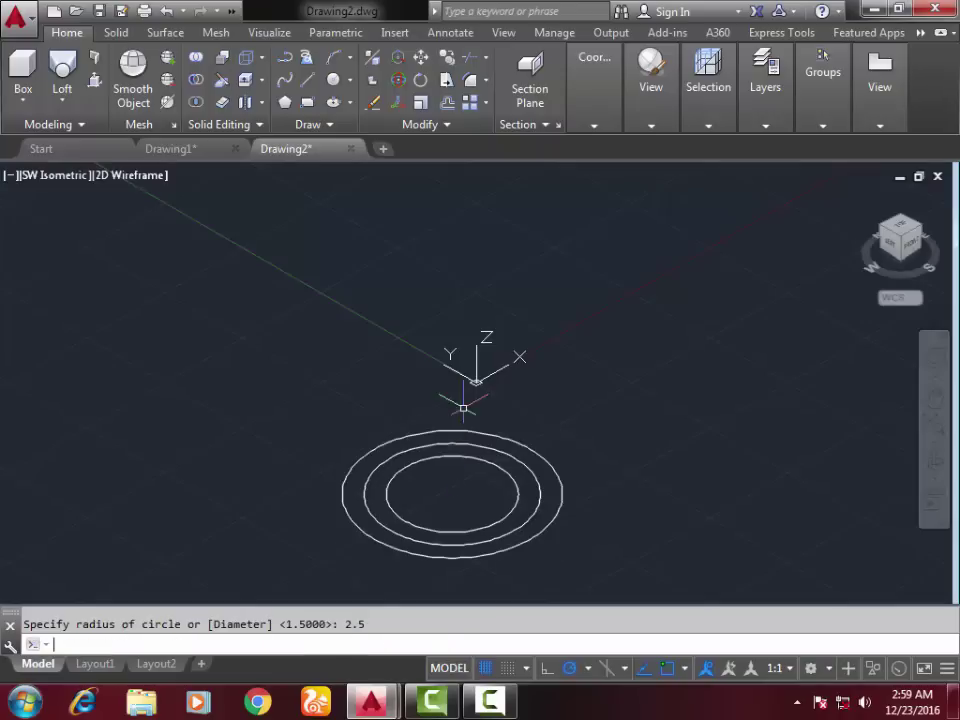
click(338, 79)
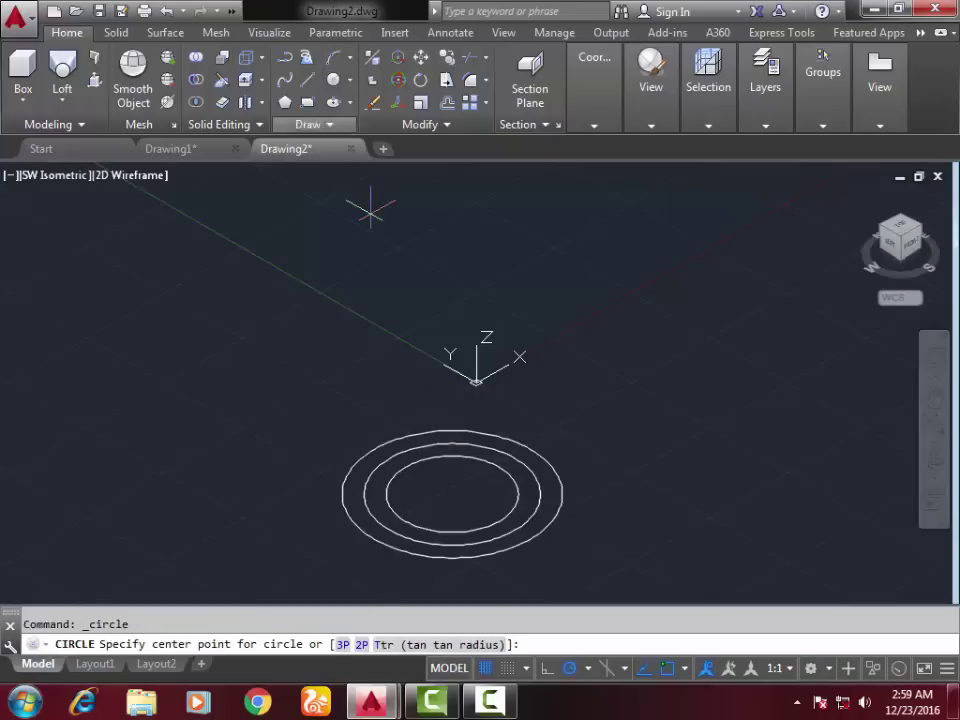
click(452, 494)
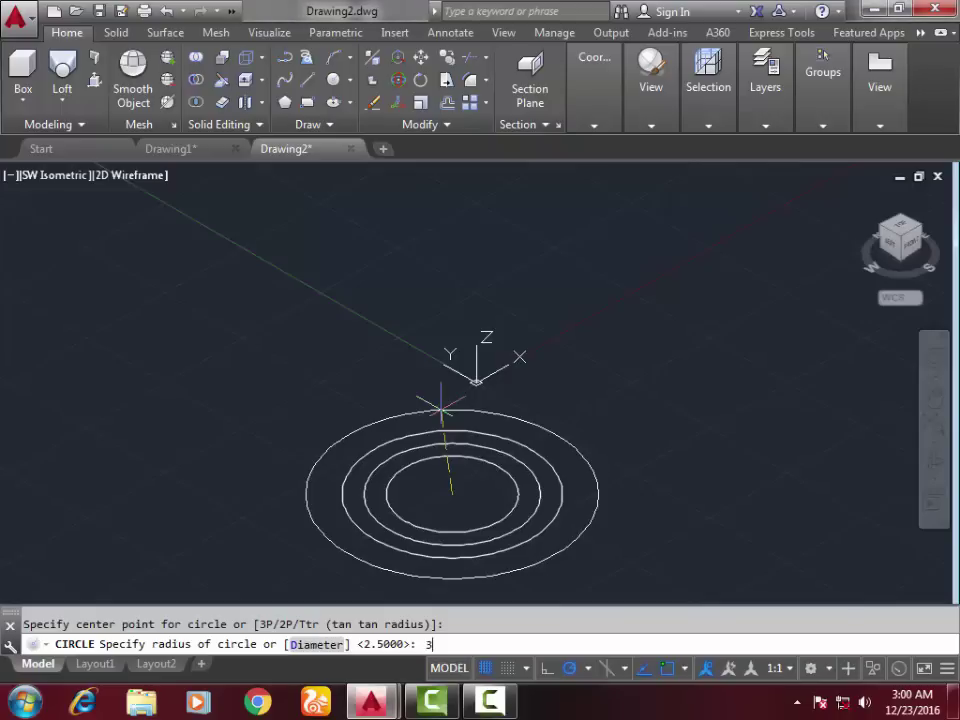
text(3)
key(Return)
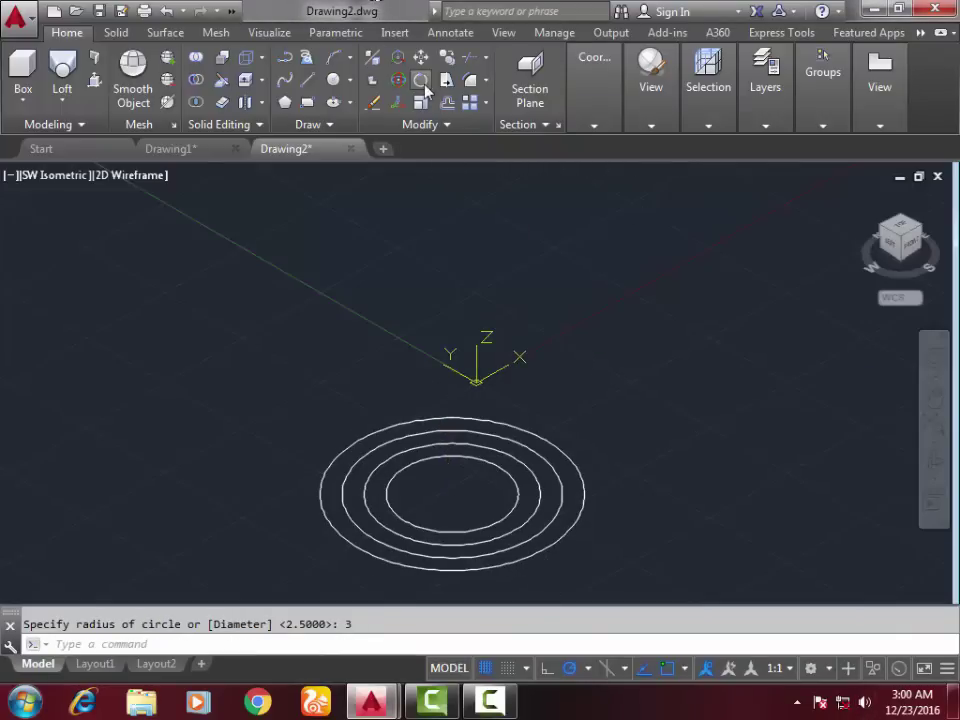
Move the radius 1.5, 2.5 and 3 circles up 2 units along Z from their centre
click(421, 57)
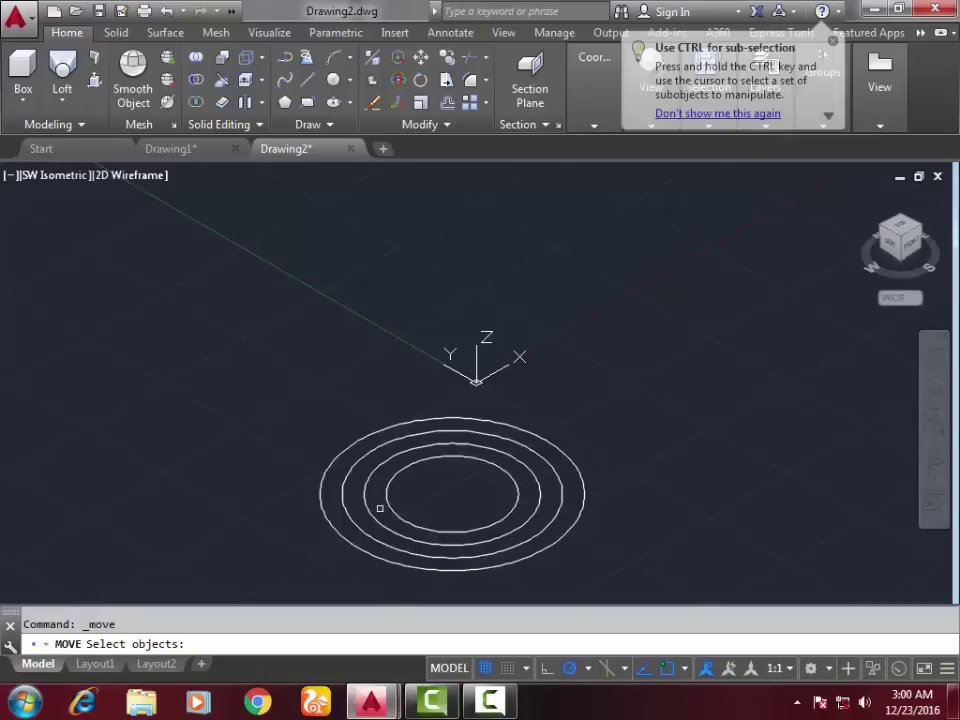
click(394, 475)
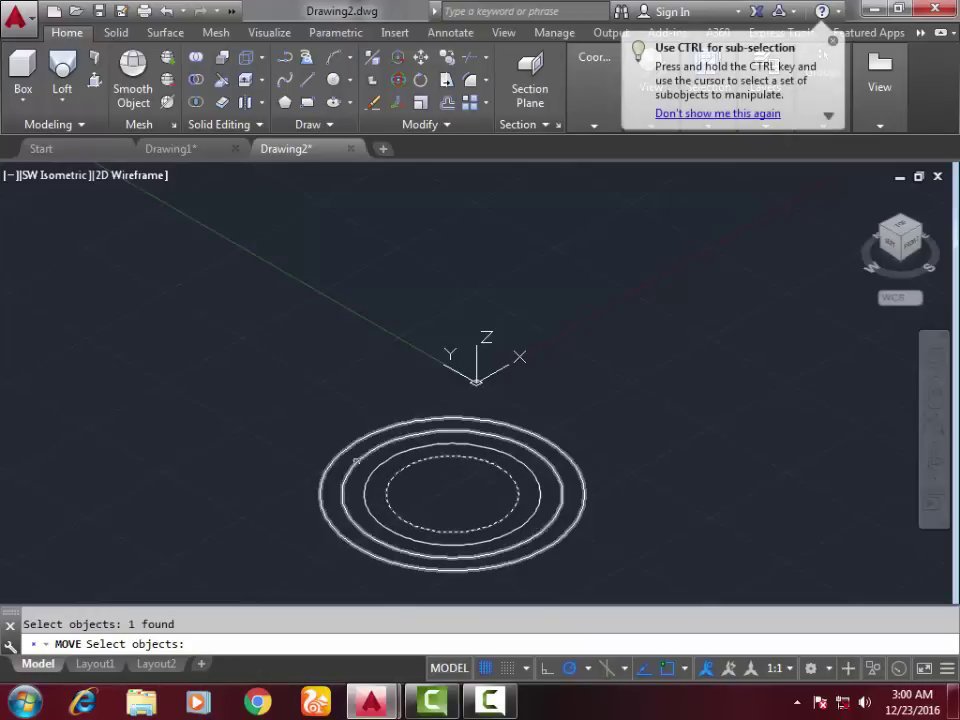
click(358, 459)
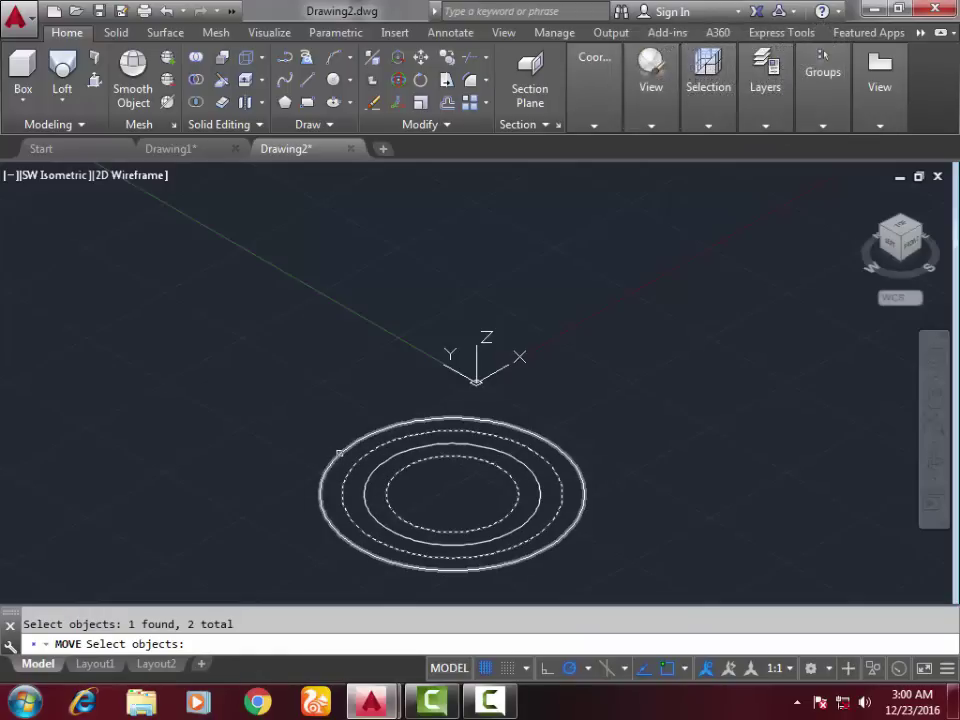
click(339, 453)
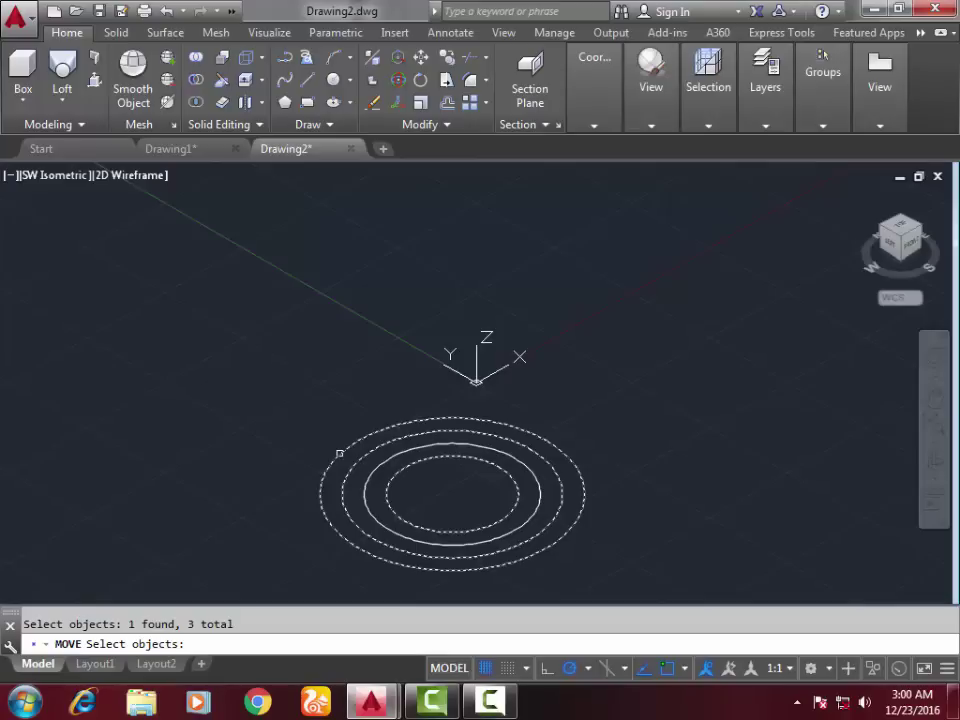
key(Return)
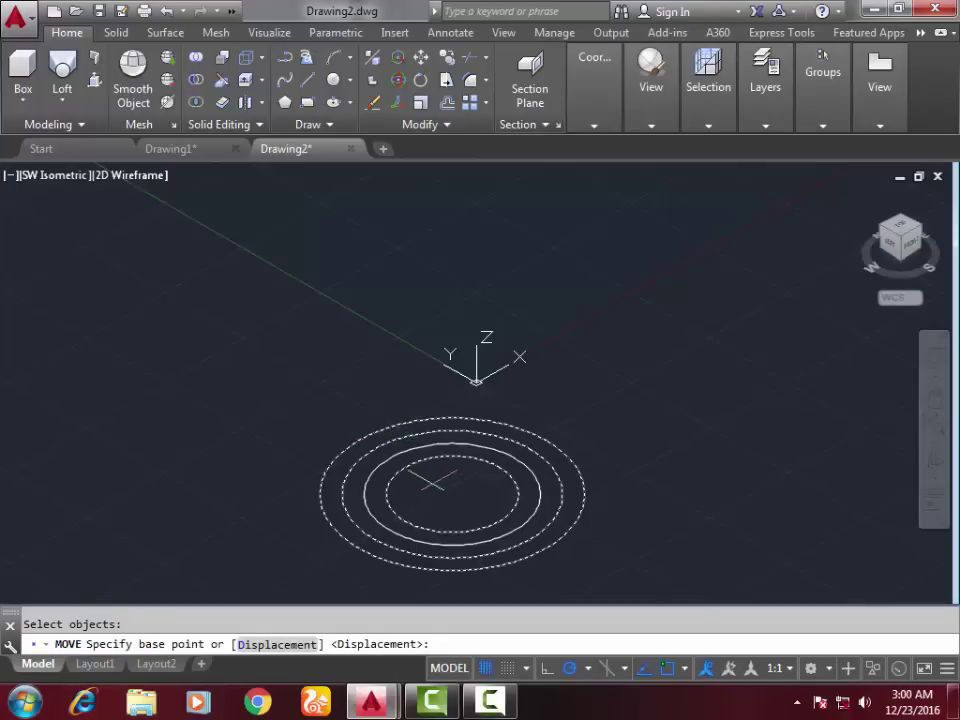
click(452, 493)
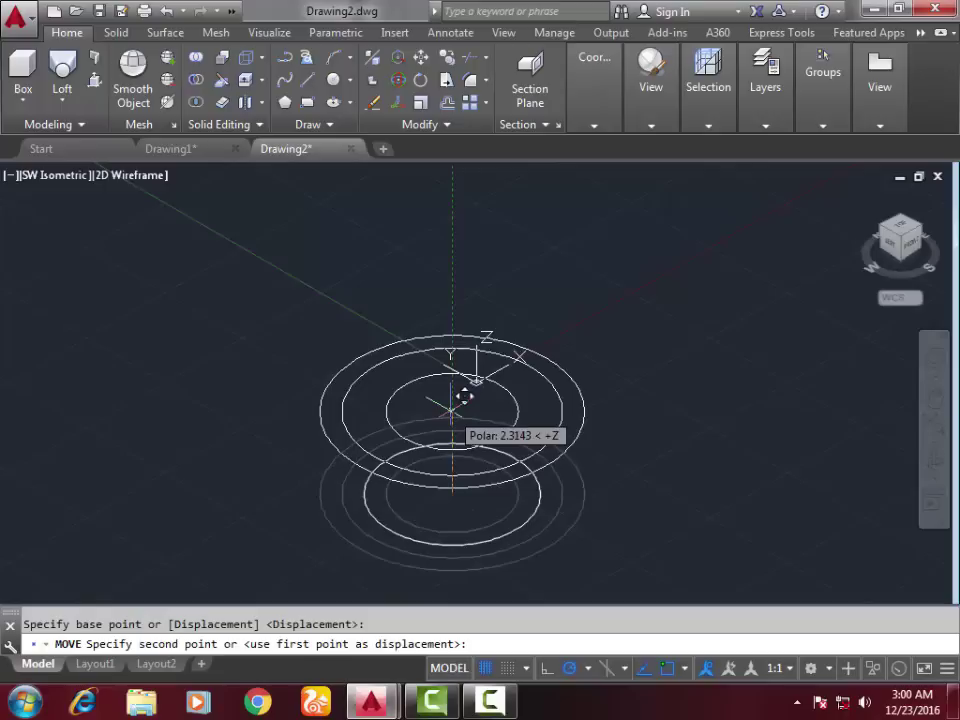
key(Return)
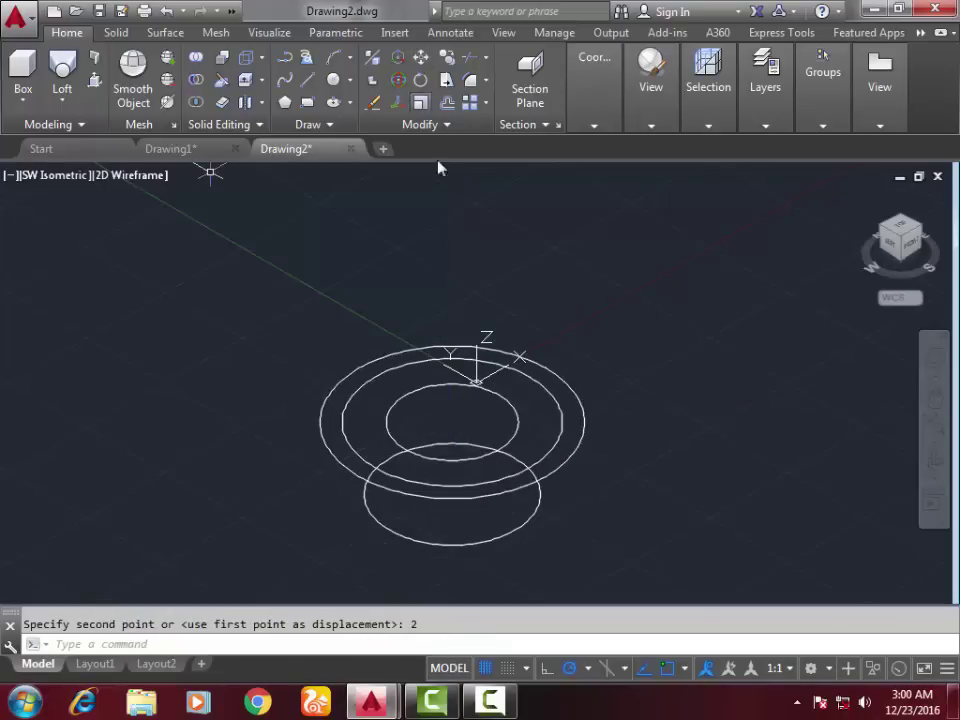
Move the raised 1.5 and 2.5 radius circles a further 2.5 units up along Z
key(Return)
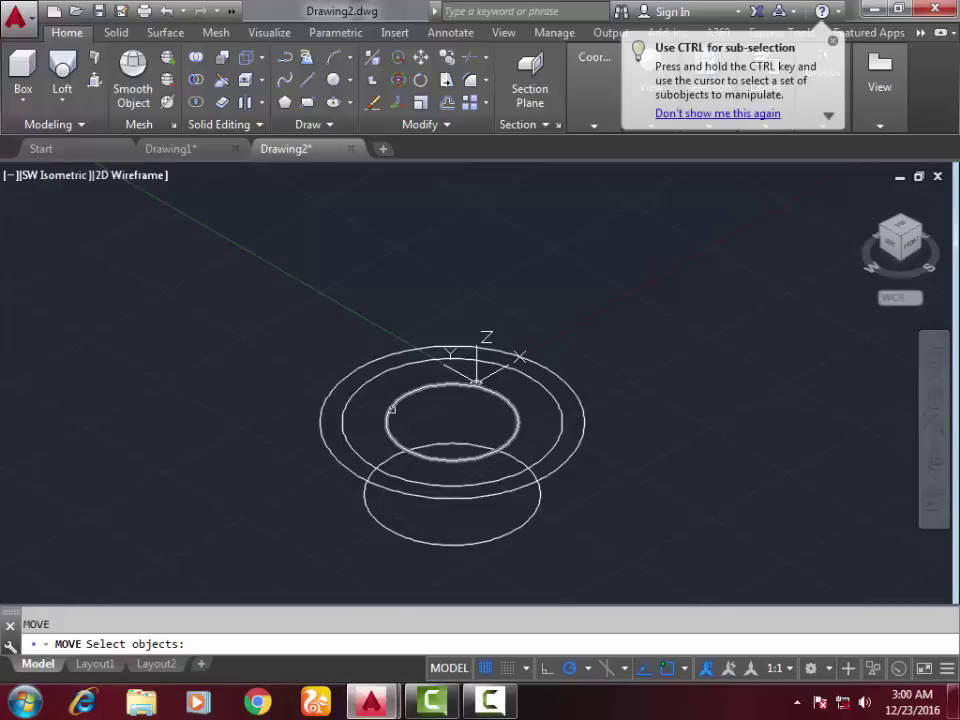
click(391, 409)
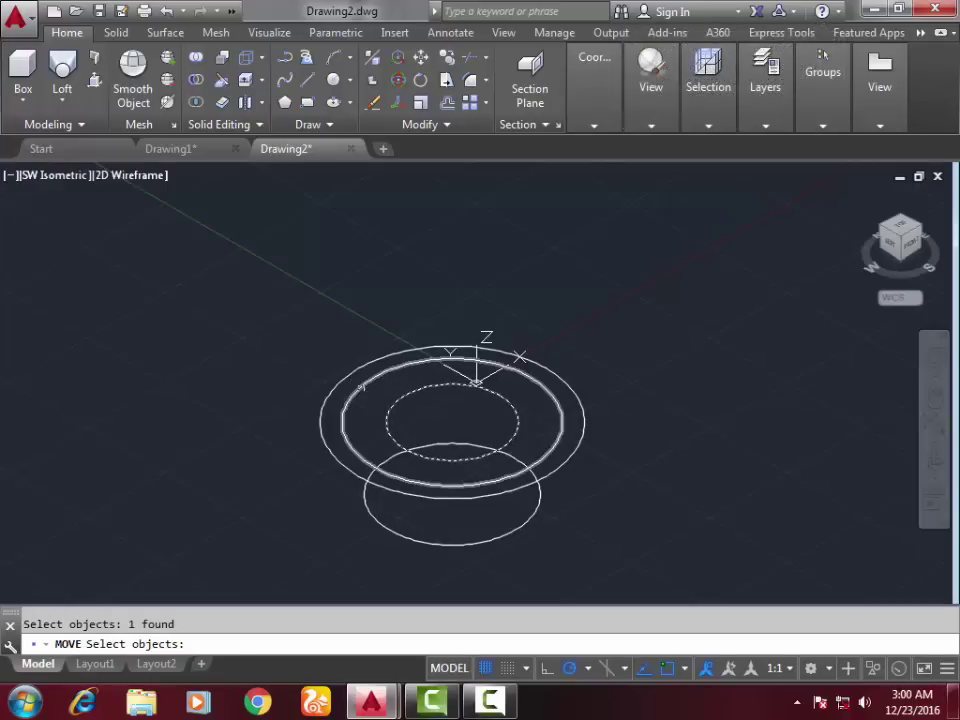
click(362, 386)
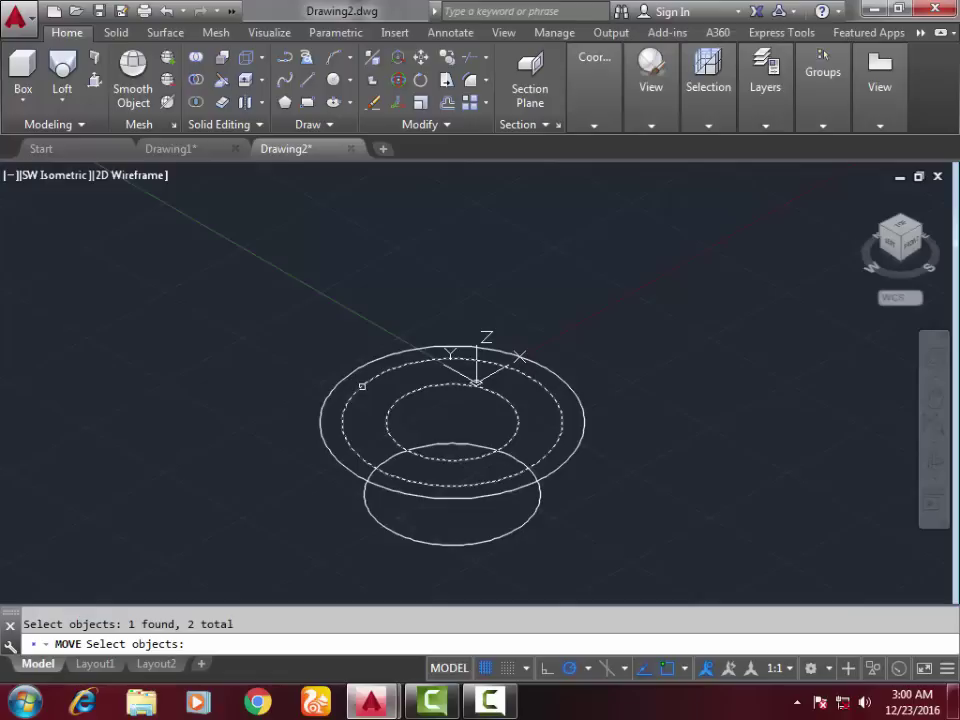
key(Return)
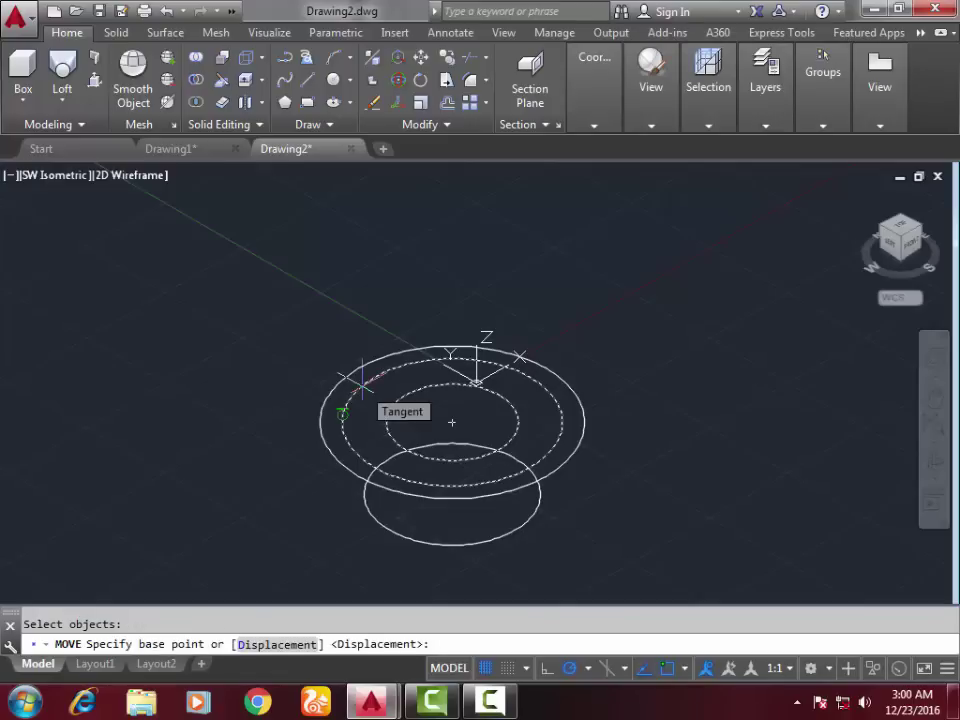
click(452, 422)
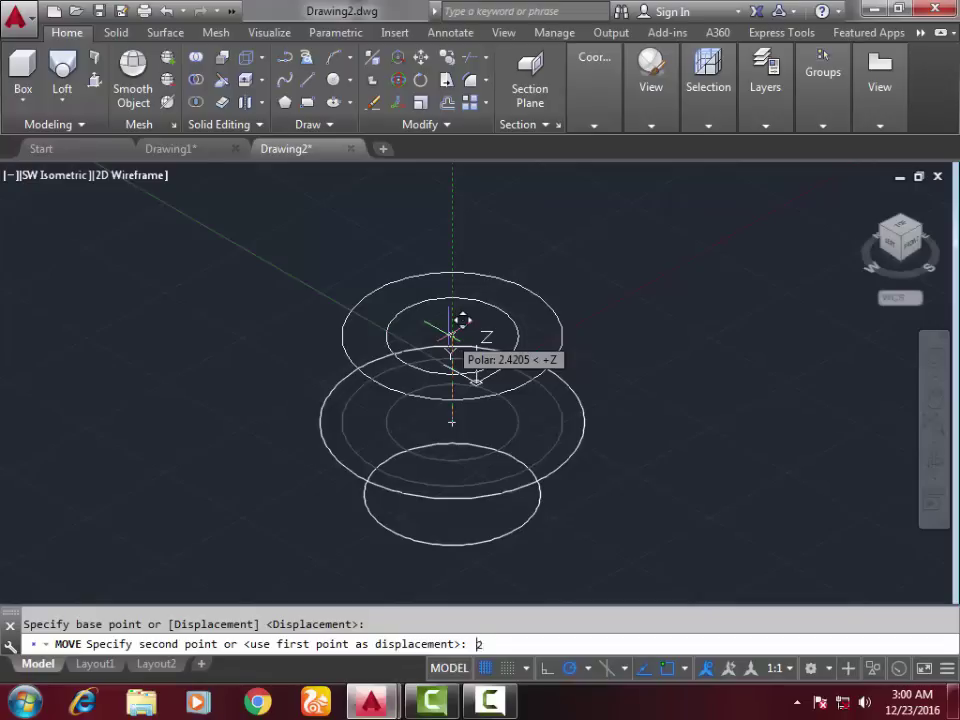
text(2.5)
key(Return)
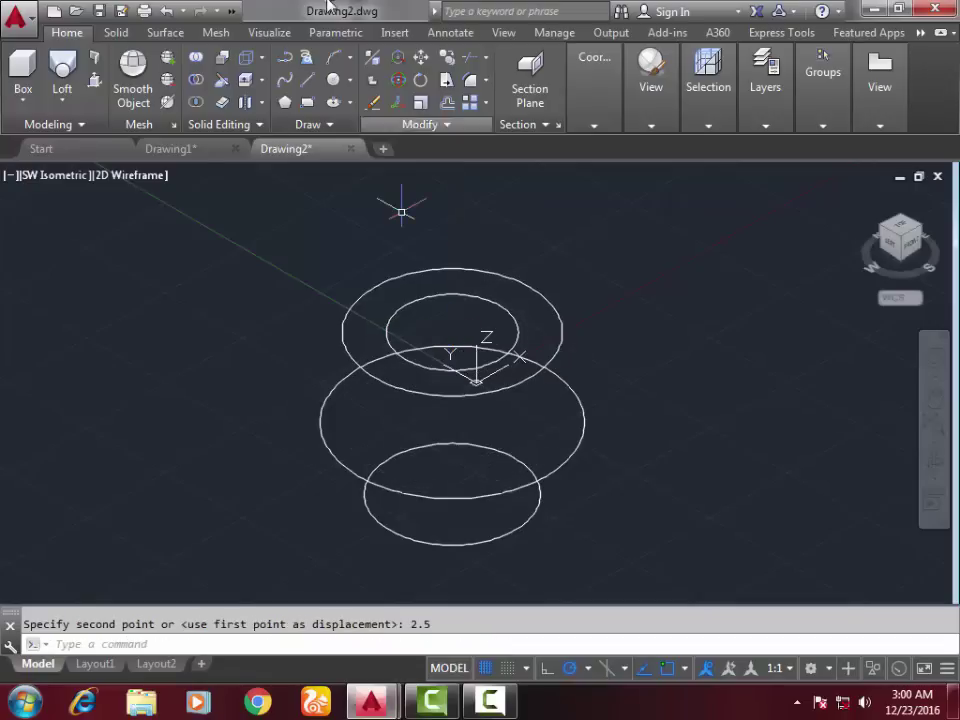
Raise the top outer circle another 1.5 units along Z
key(Return)
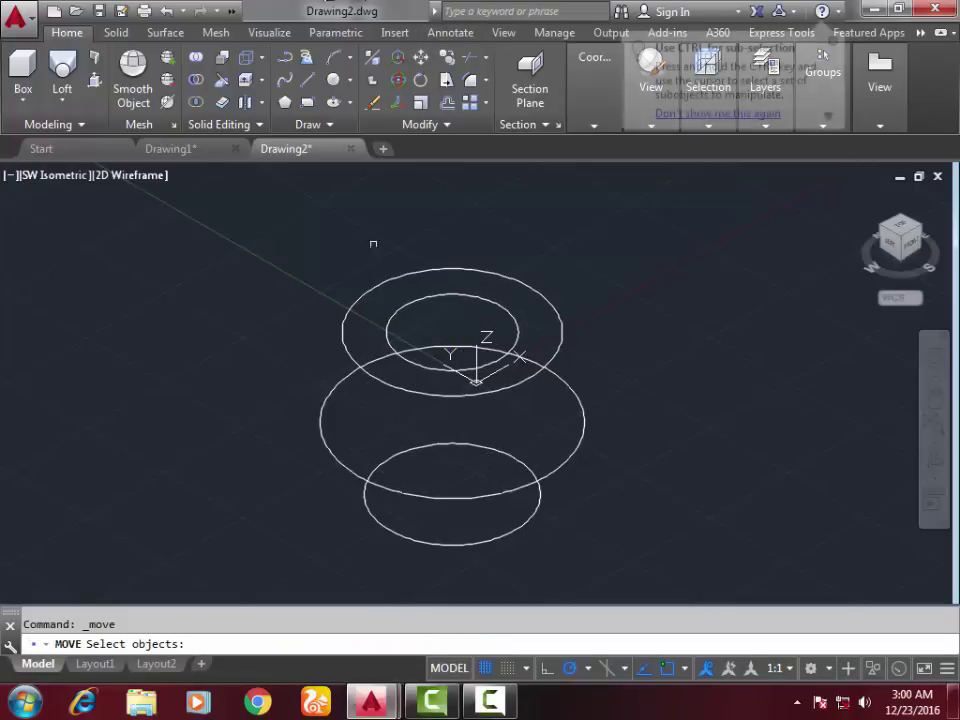
click(344, 324)
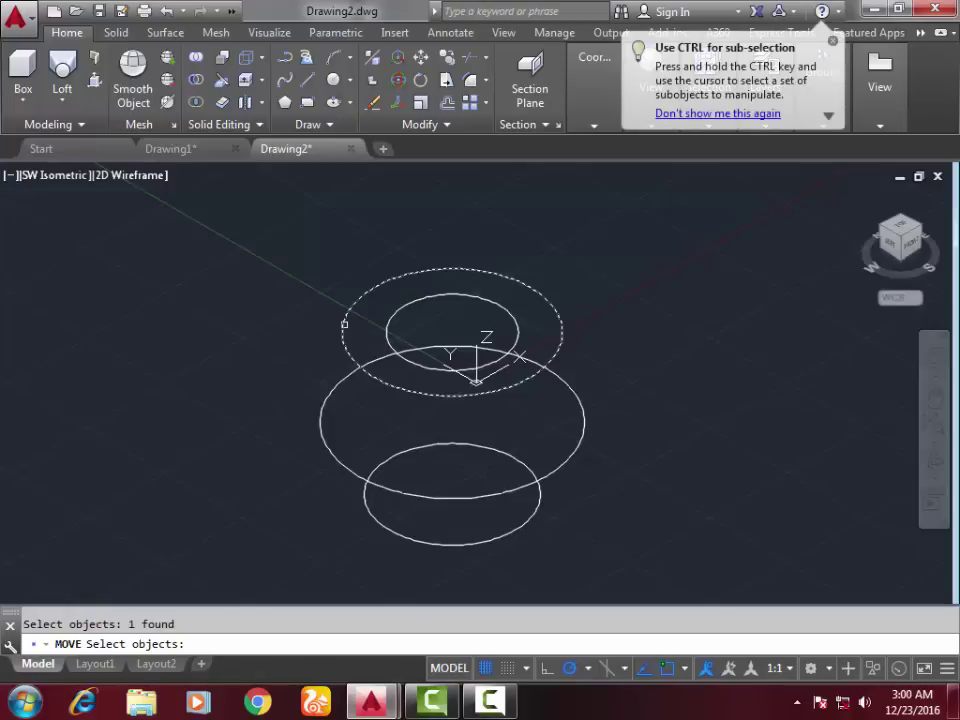
key(Return)
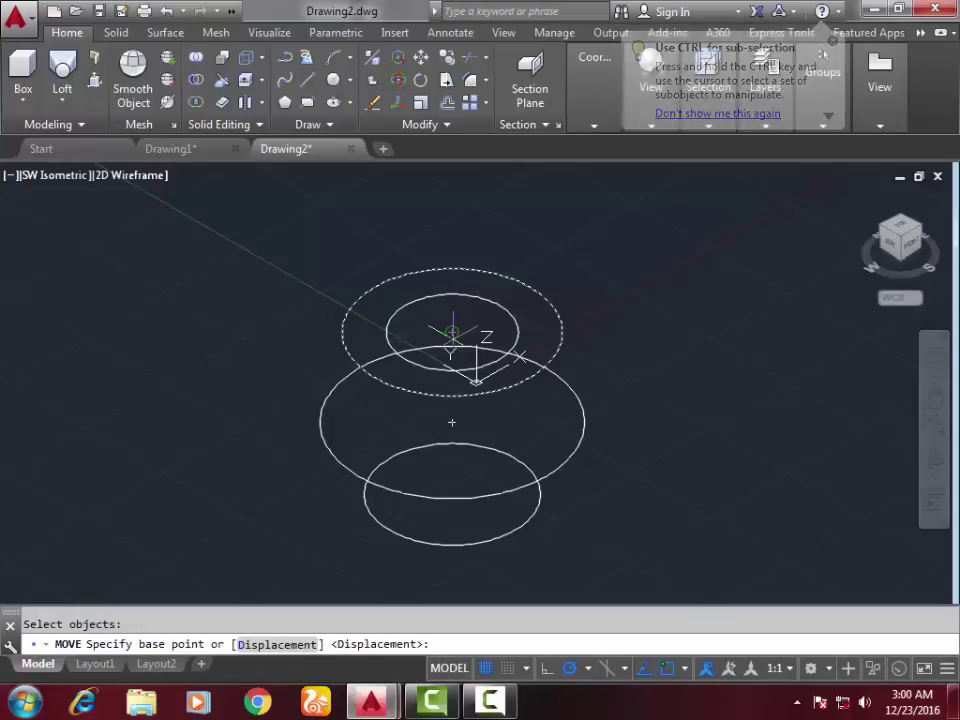
click(452, 333)
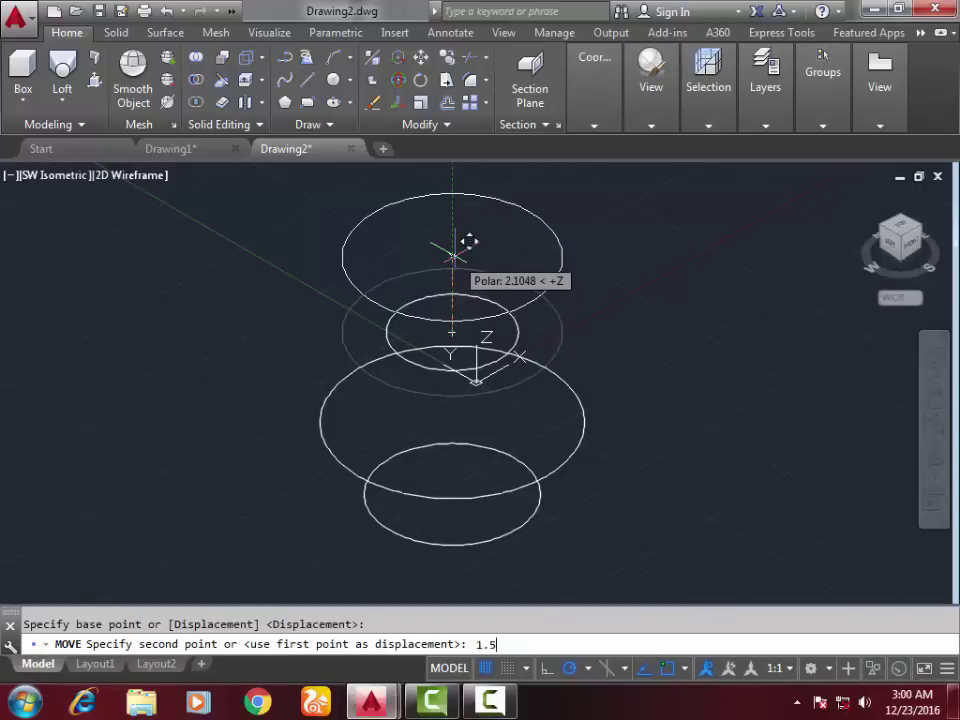
key(Return)
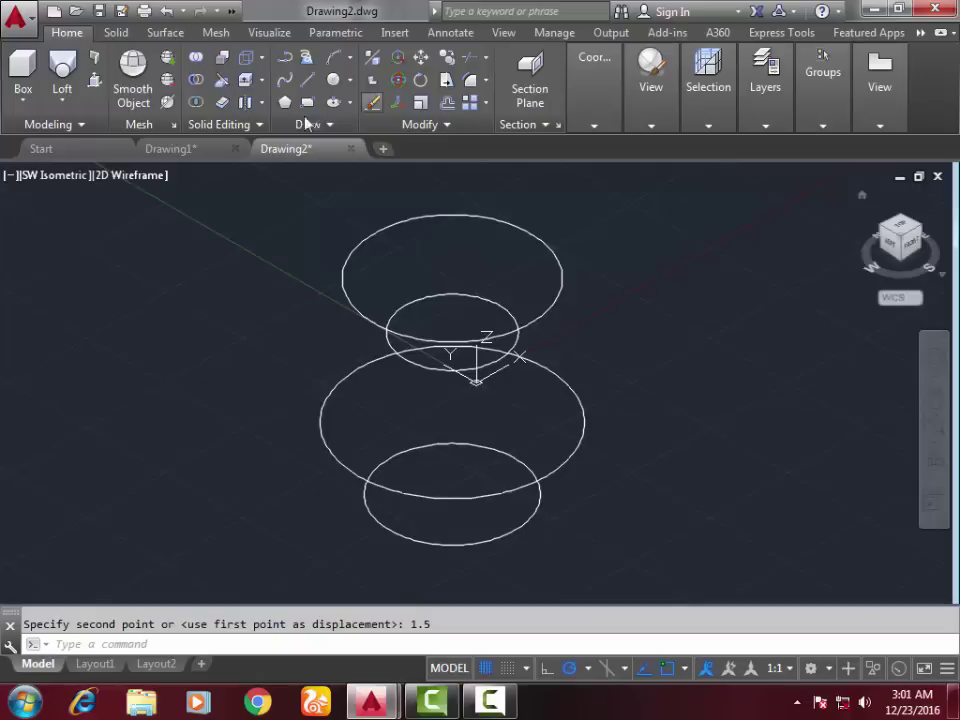
Loft a surface through the four circles bottom to top, using cross sections only
click(72, 83)
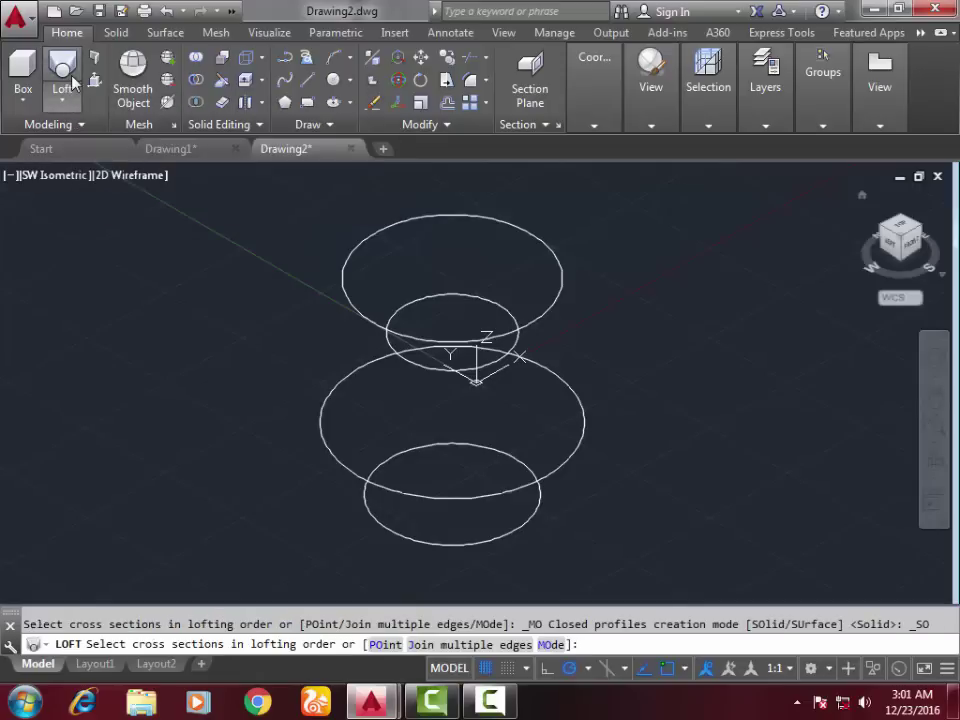
click(551, 645)
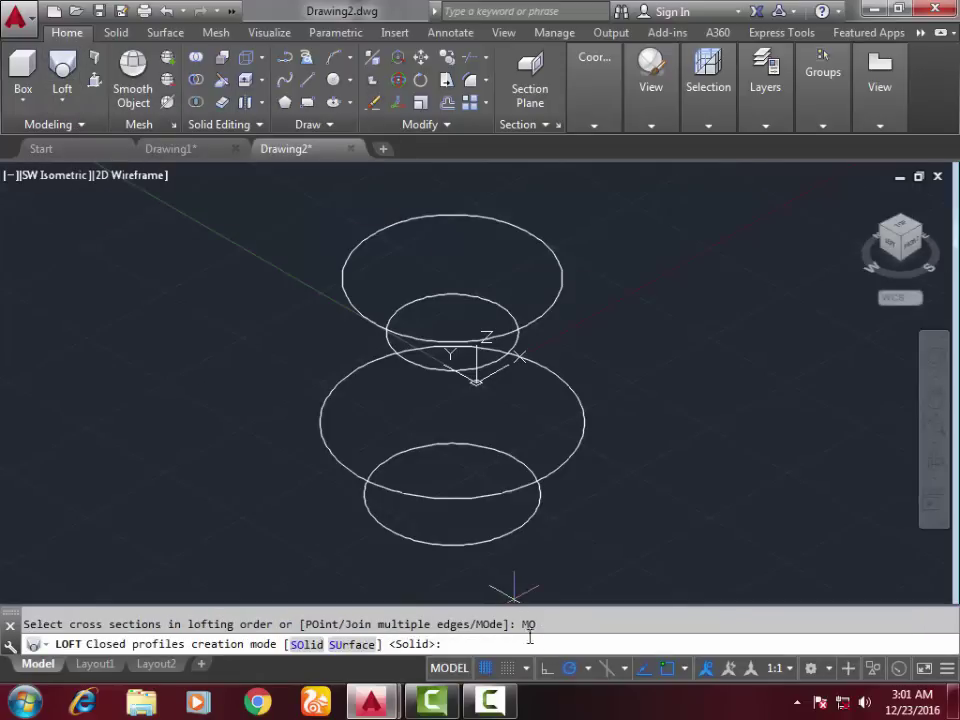
click(345, 644)
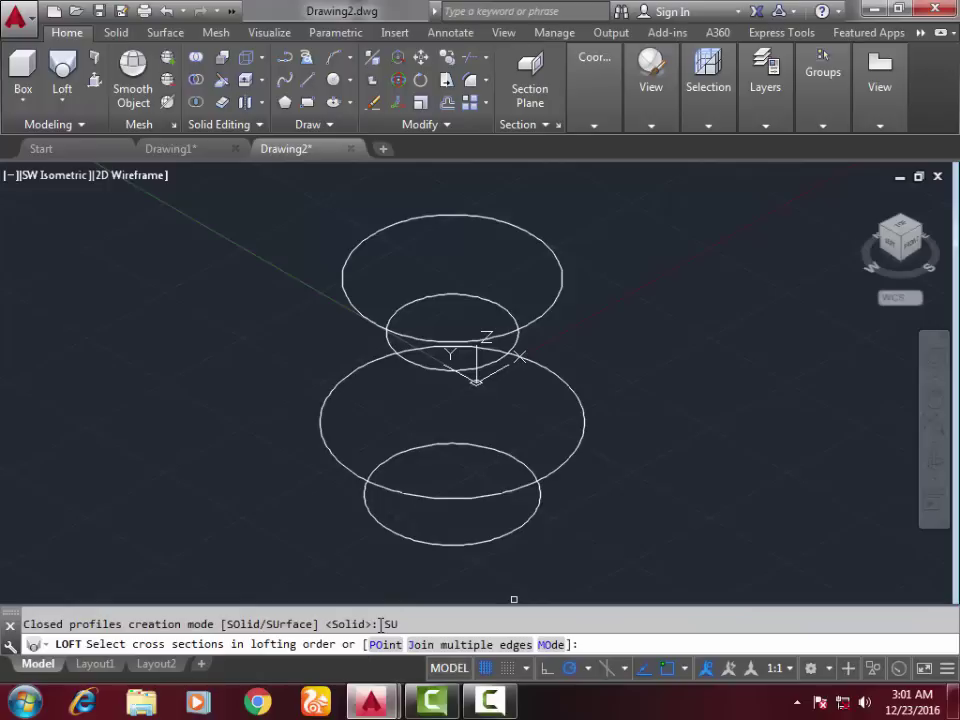
click(381, 523)
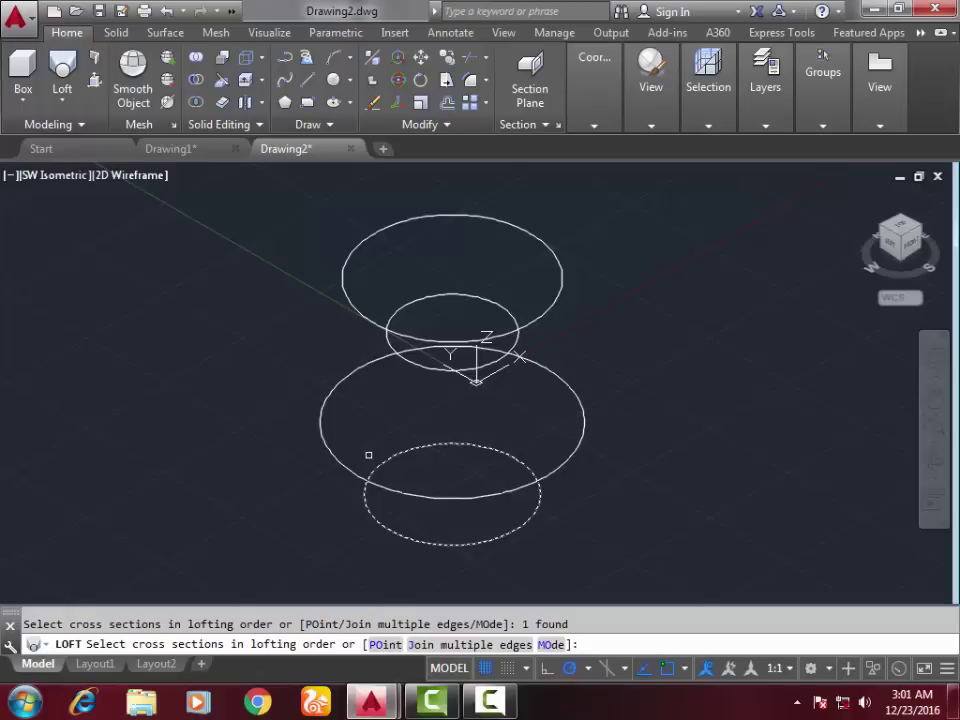
click(368, 484)
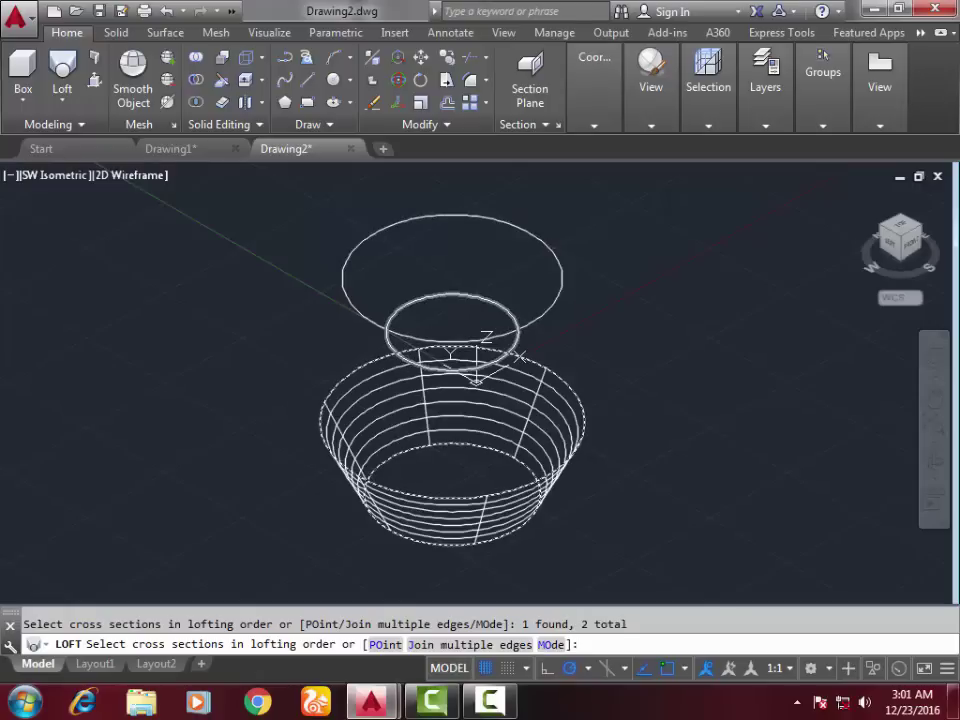
click(390, 335)
click(352, 307)
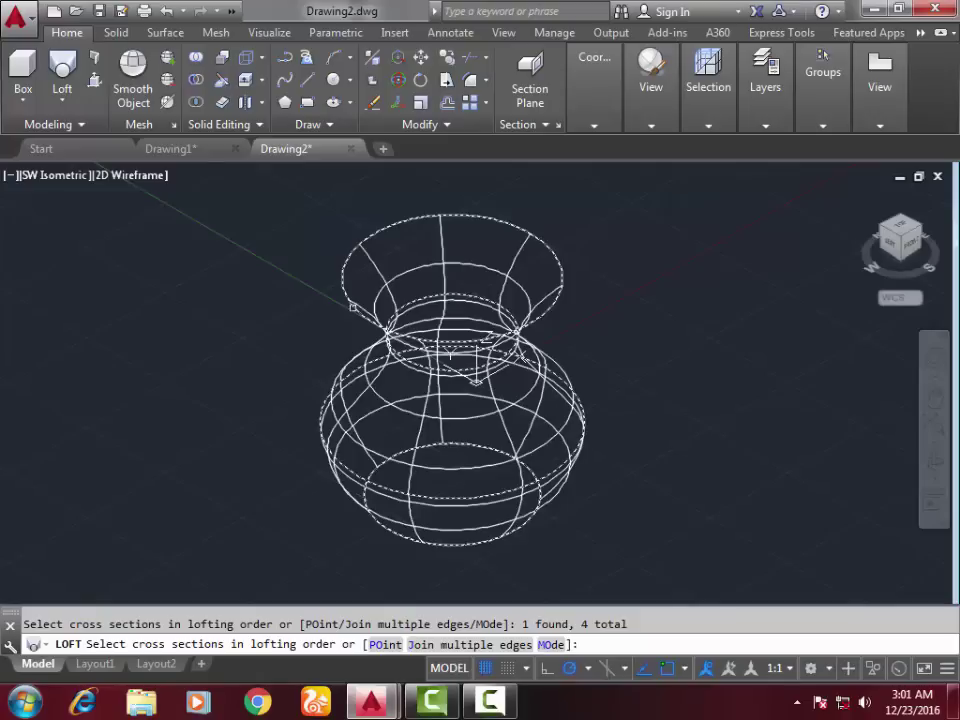
key(Return)
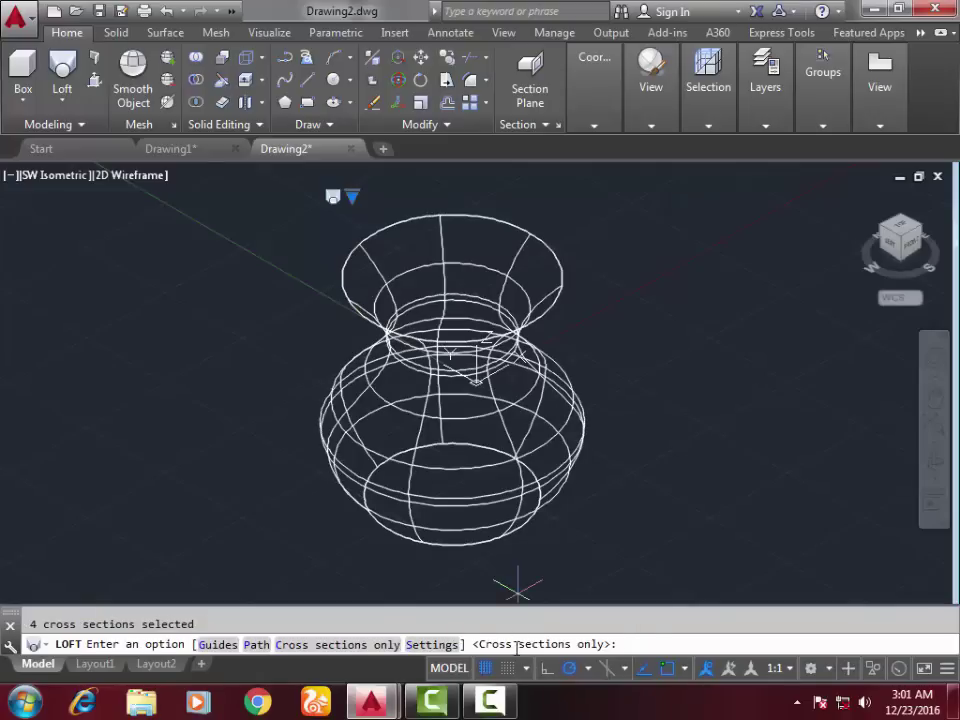
click(347, 646)
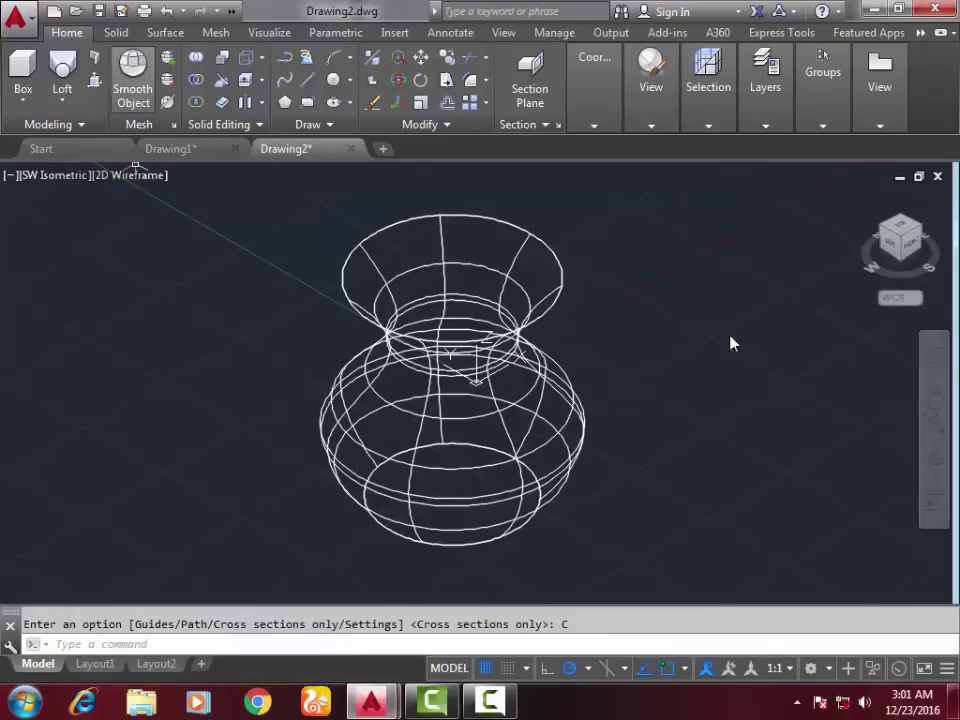
Shade the view in Conceptual style and orbit to look up at the vase's open base
click(935, 463)
drag(540, 440, 451, 430)
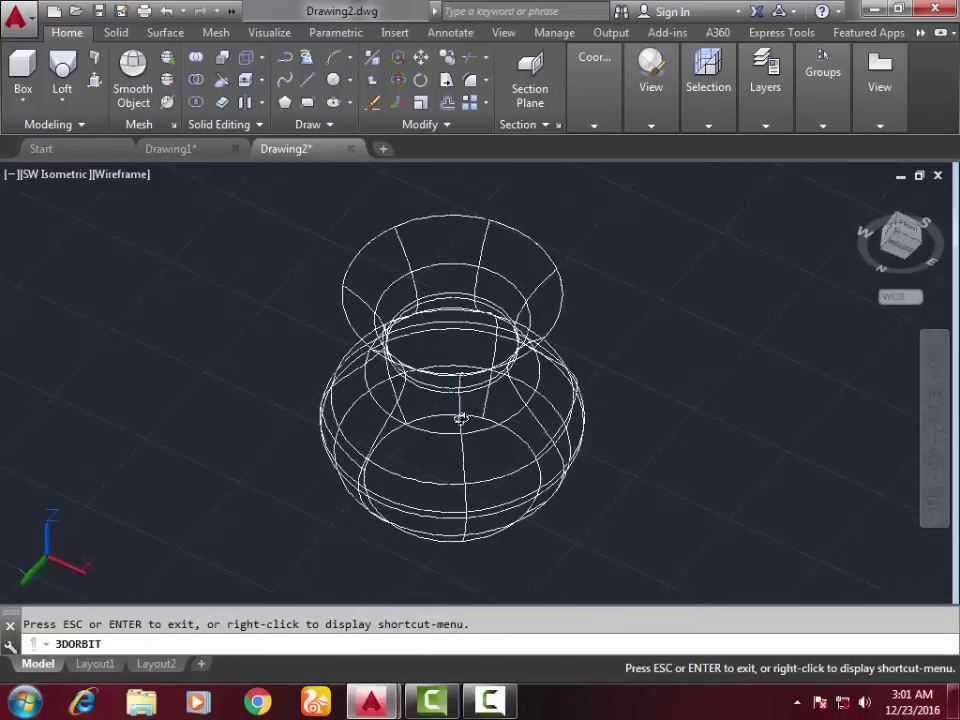
key(Escape)
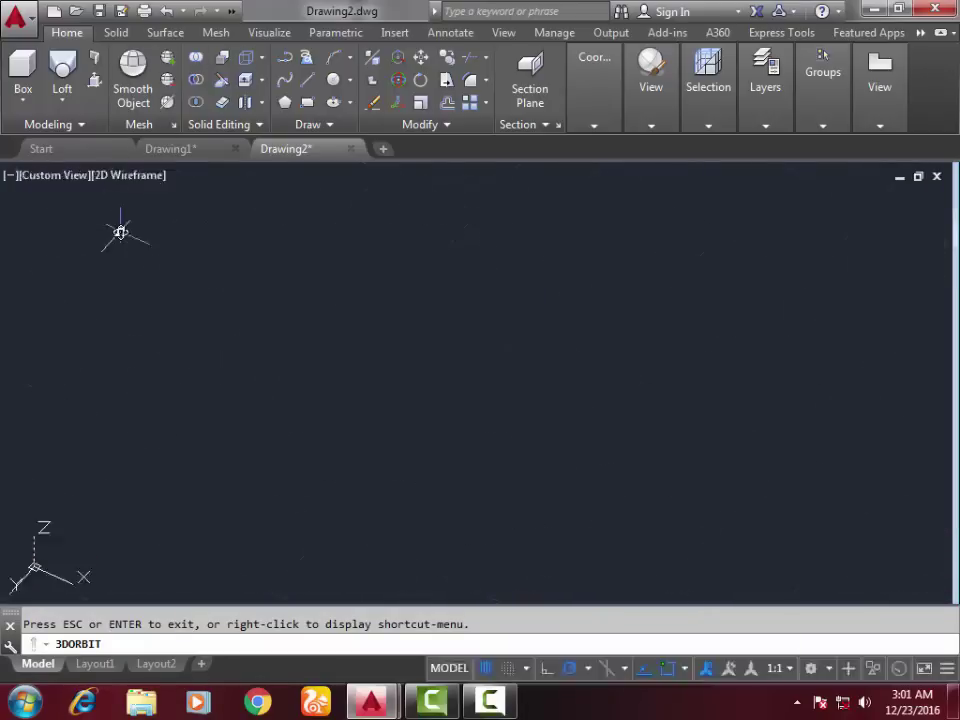
click(127, 176)
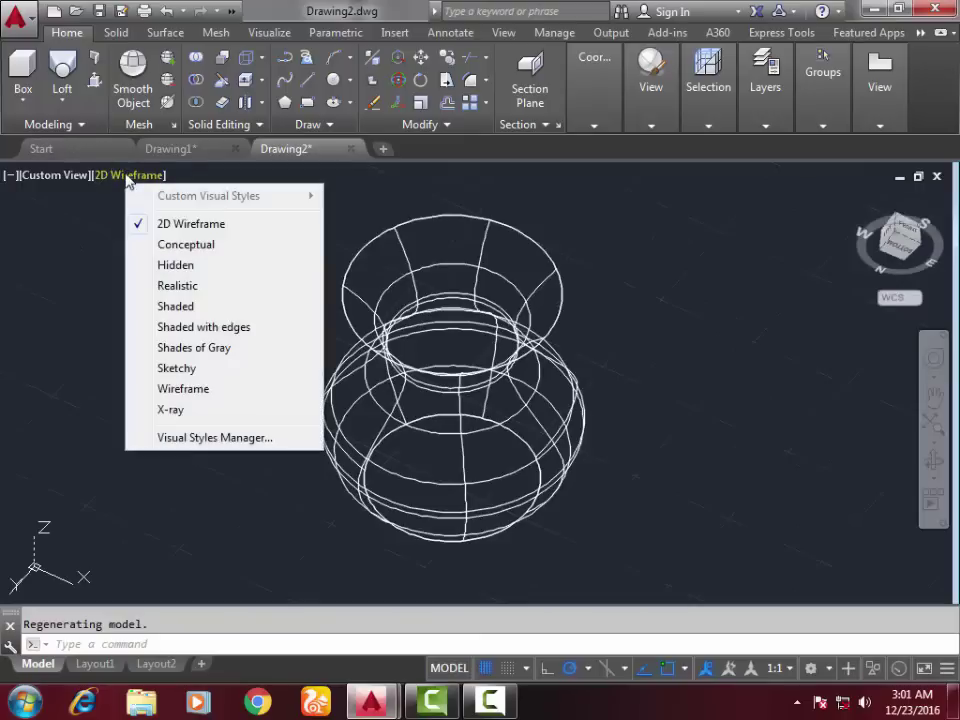
click(161, 243)
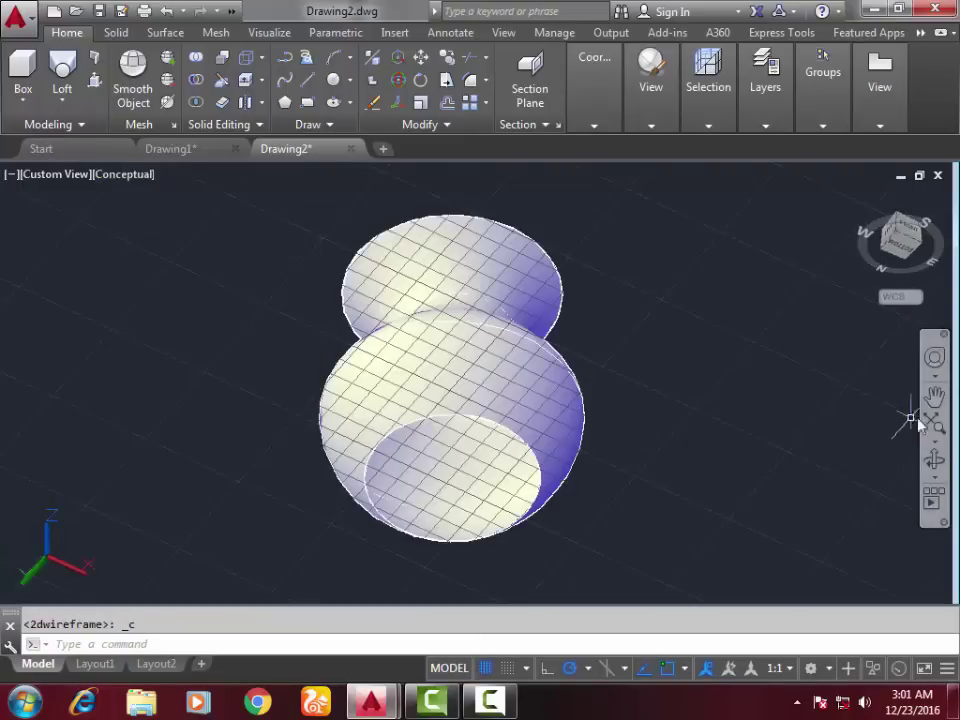
click(934, 458)
mouse_move(518, 392)
mouse_down()
mouse_move(476, 516)
mouse_move(452, 377)
mouse_move(456, 294)
mouse_move(461, 315)
mouse_move(450, 298)
mouse_up()
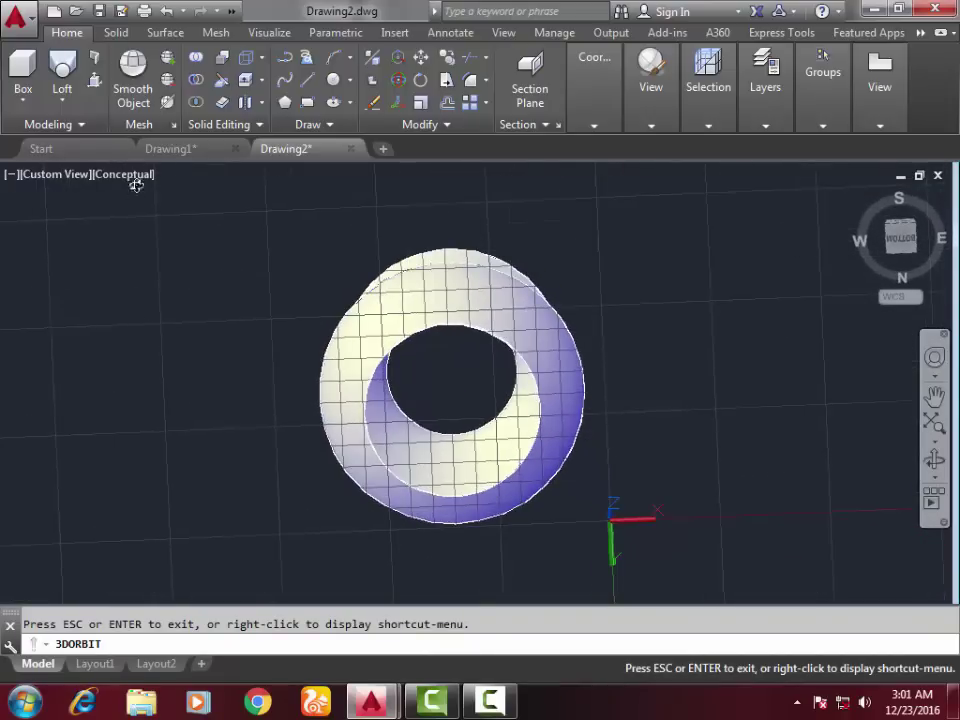
key(Escape)
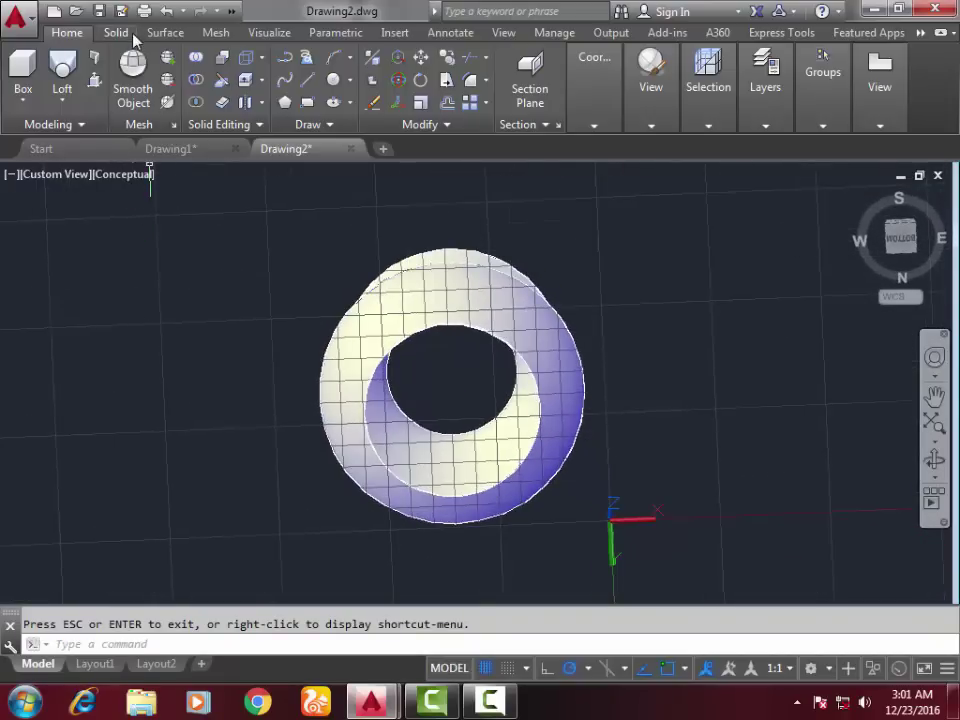
Seal the vase's bottom edge with a Patch surface at G0 continuity
click(167, 34)
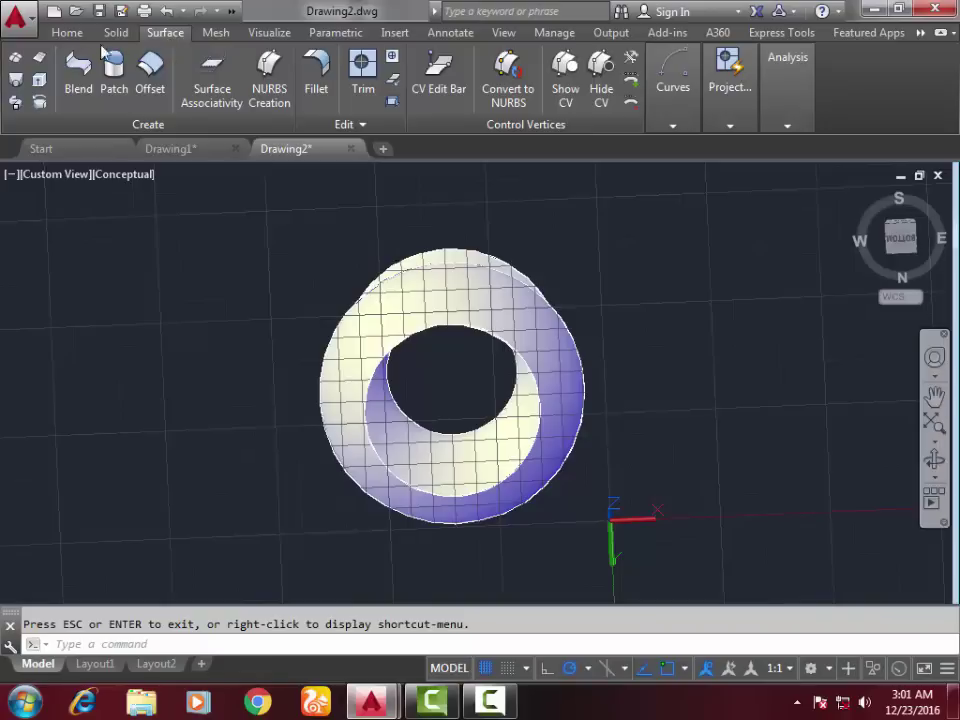
click(114, 80)
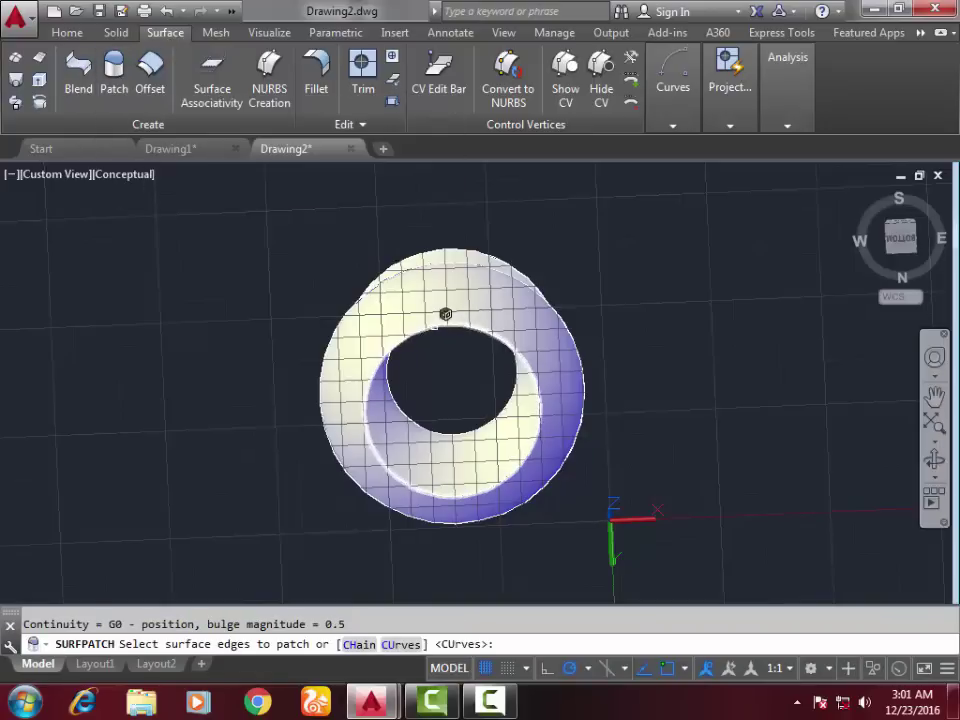
click(445, 314)
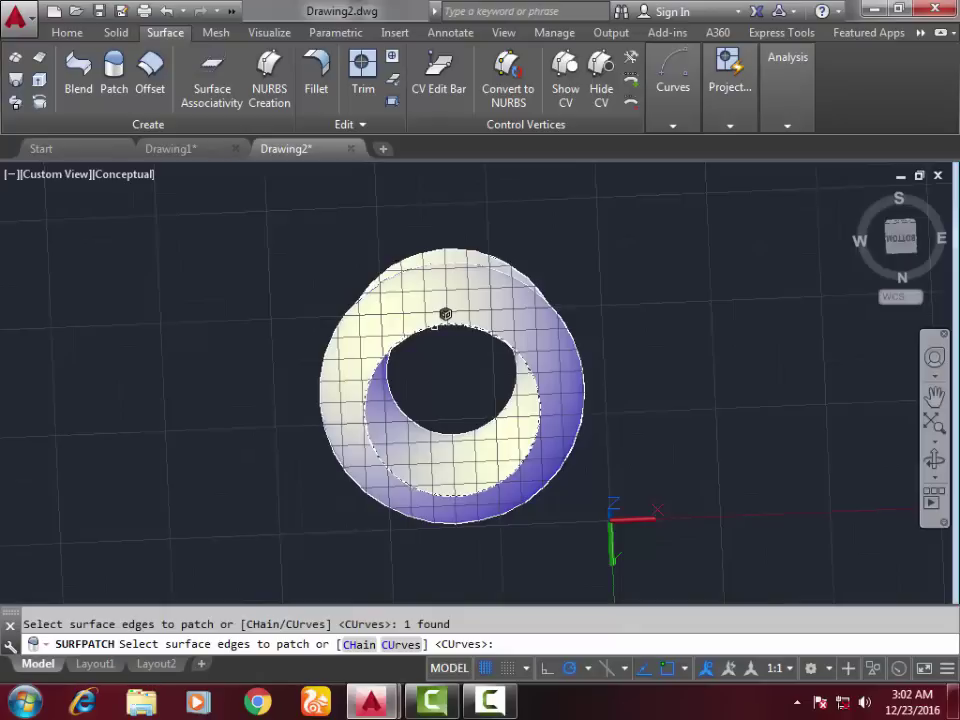
key(Return)
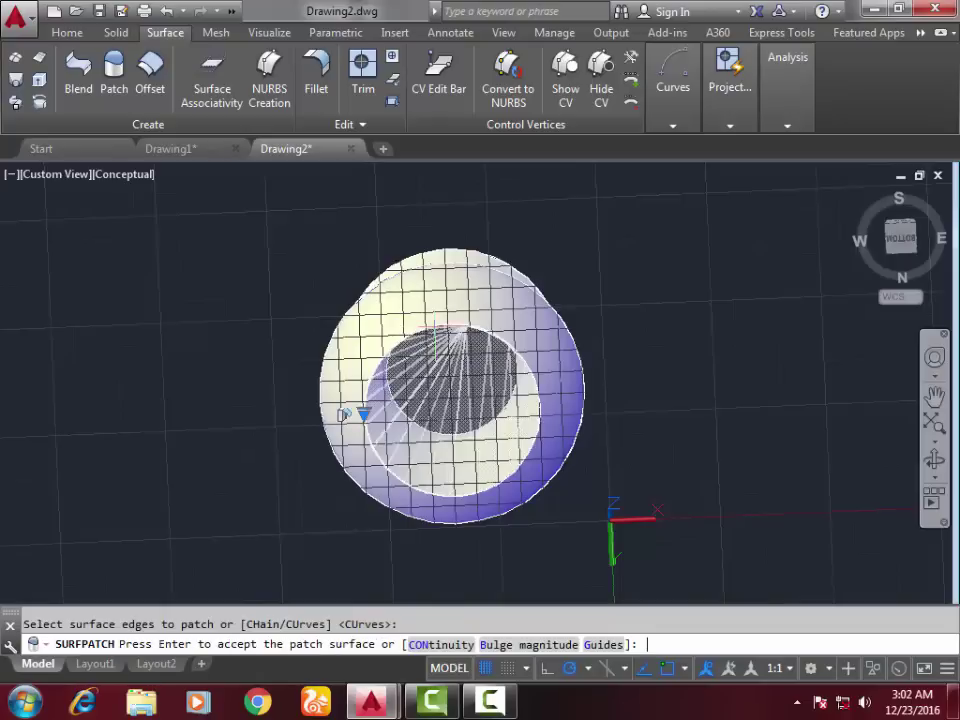
click(459, 648)
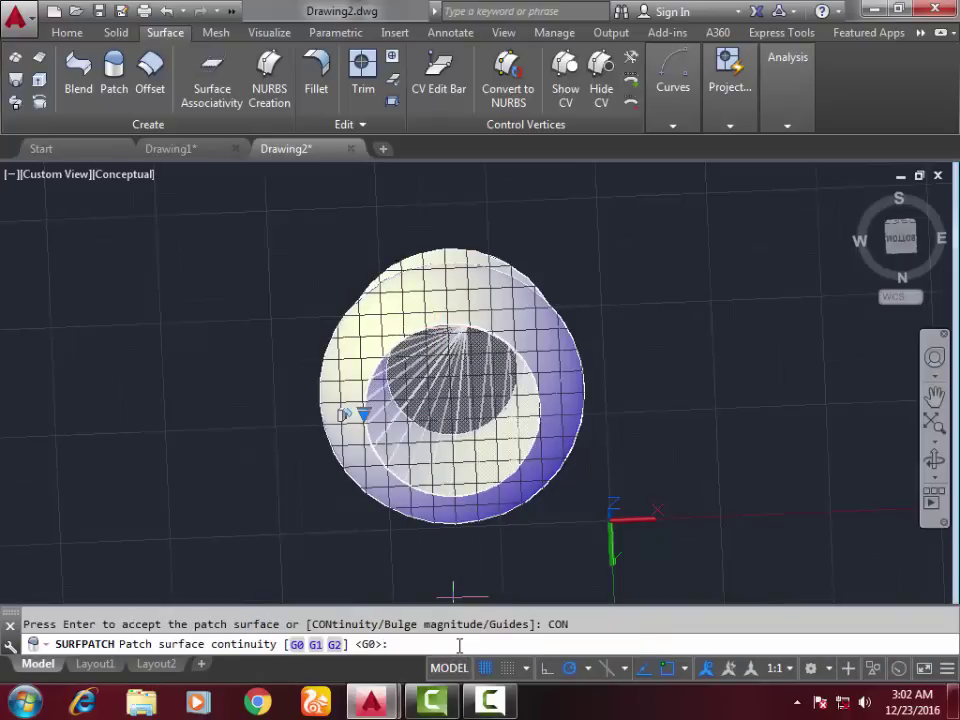
click(296, 645)
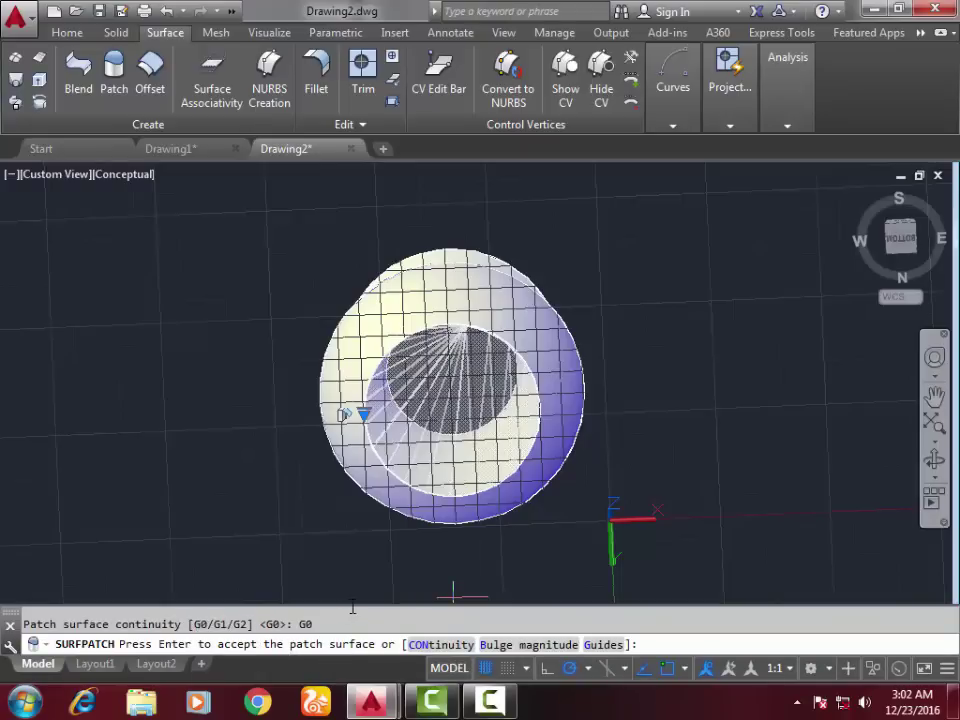
key(Return)
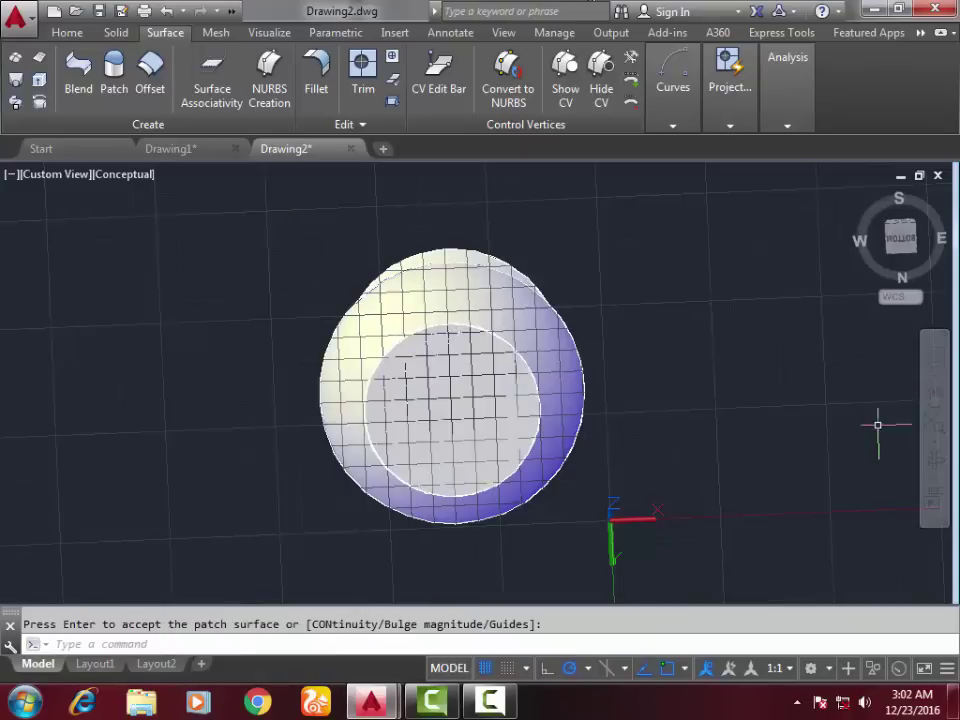
Orbit around the patched vase, finishing with a view down into its opening
click(935, 459)
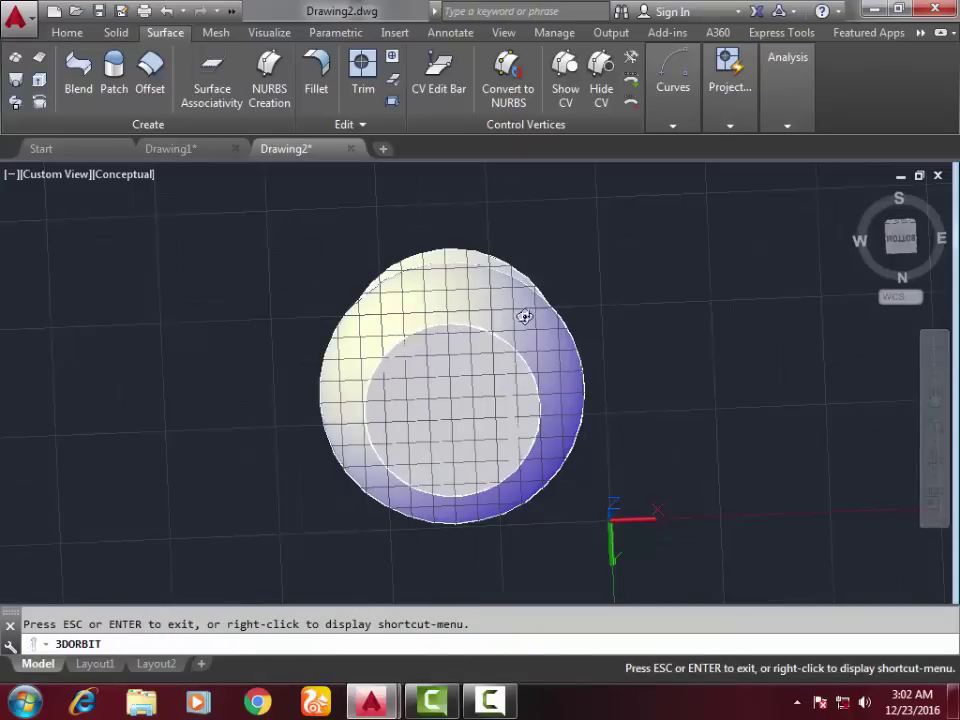
drag(524, 316, 447, 440)
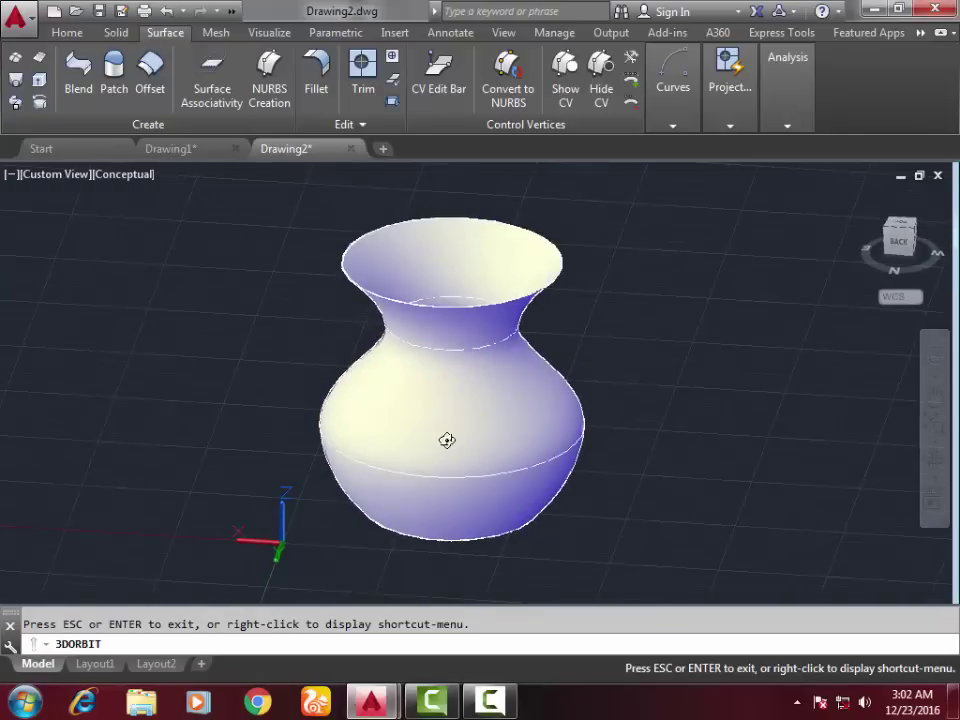
drag(467, 396, 431, 512)
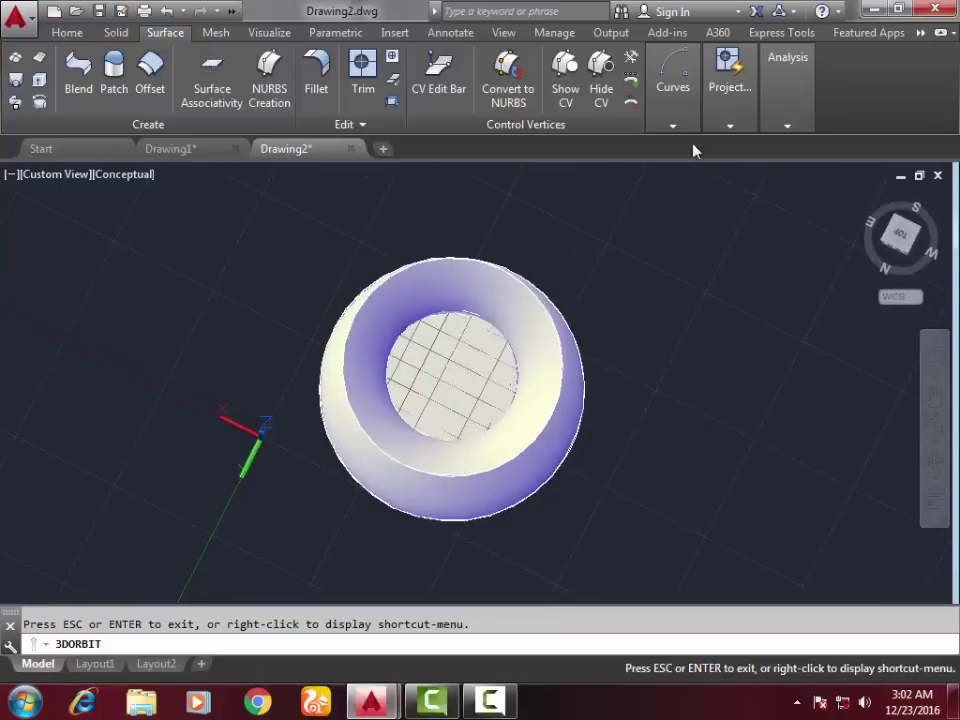
click(722, 126)
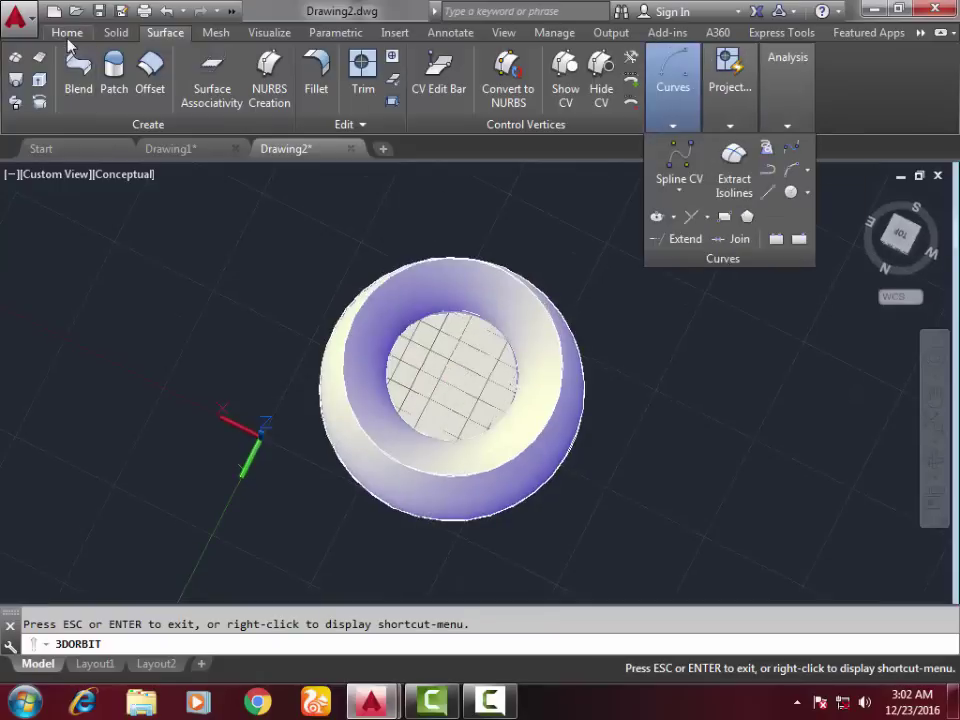
Split the drawing into four viewports showing top, front, right and angled views of the vase
click(69, 34)
click(674, 128)
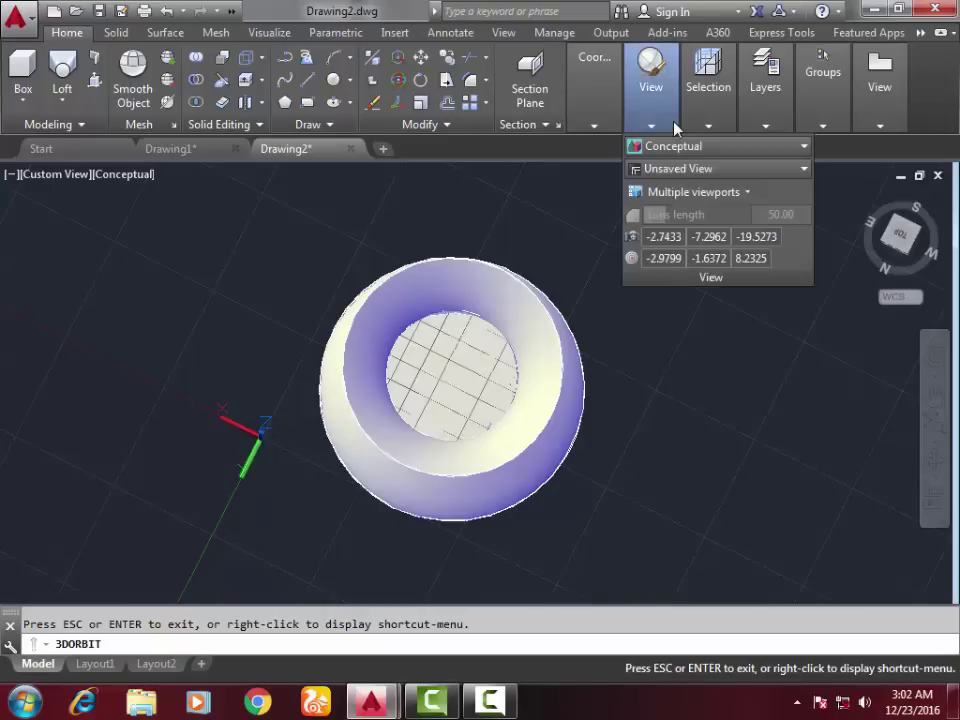
click(680, 192)
click(683, 261)
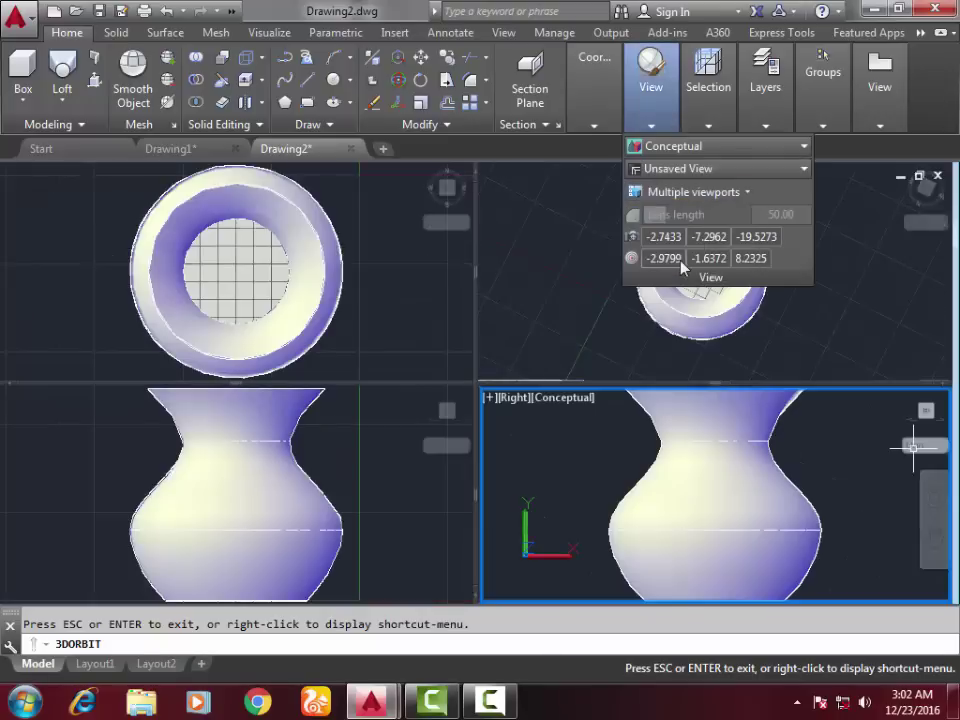